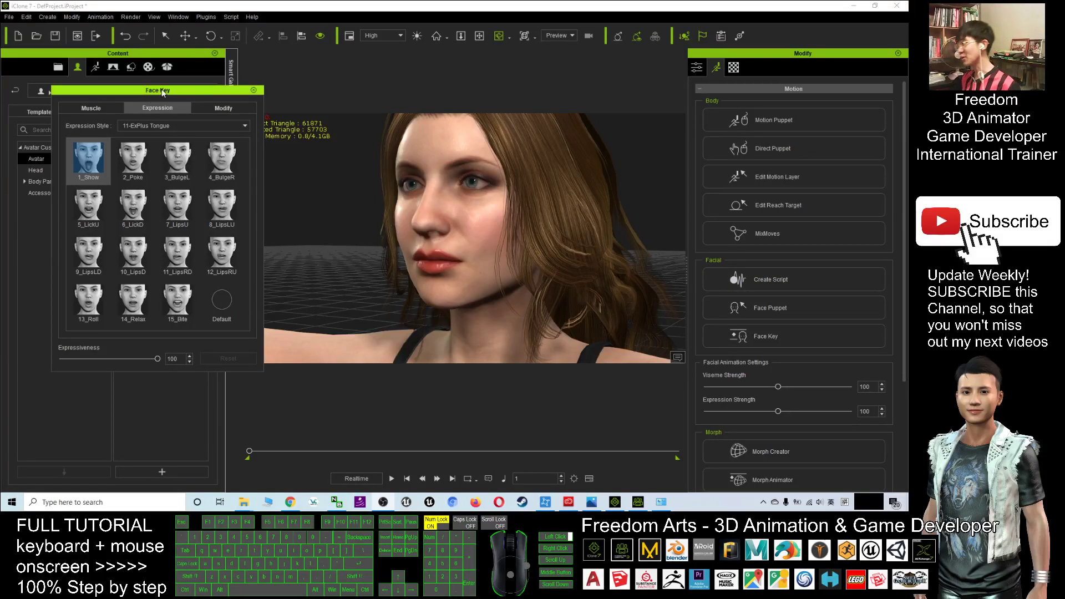
Step: Reposition the Face Key panel and briefly visit Character Creator 3 before returning to iClone
{"action": "left_click_drag", "start_coordinate": [158, 90], "coordinate": [256, 147]}
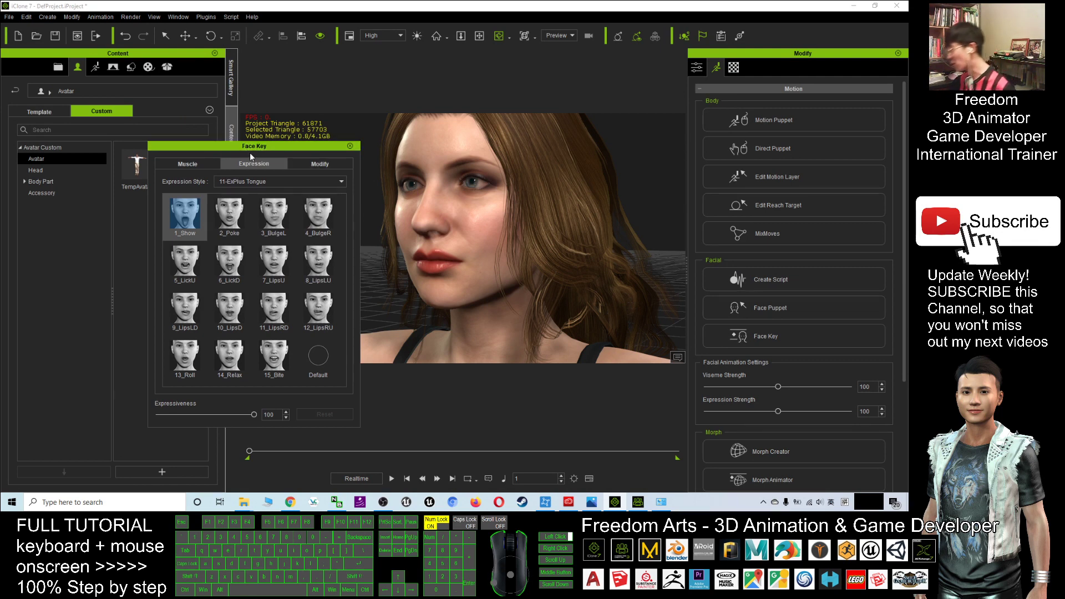
{"action": "left_click_drag", "start_coordinate": [262, 147], "coordinate": [187, 142]}
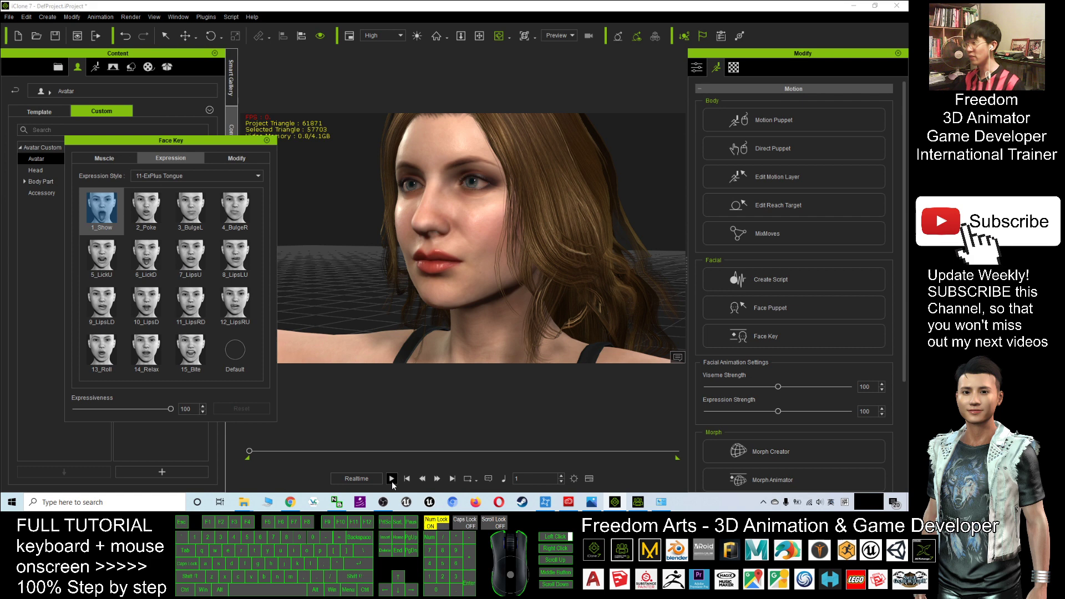
{"action": "left_click", "coordinate": [637, 502]}
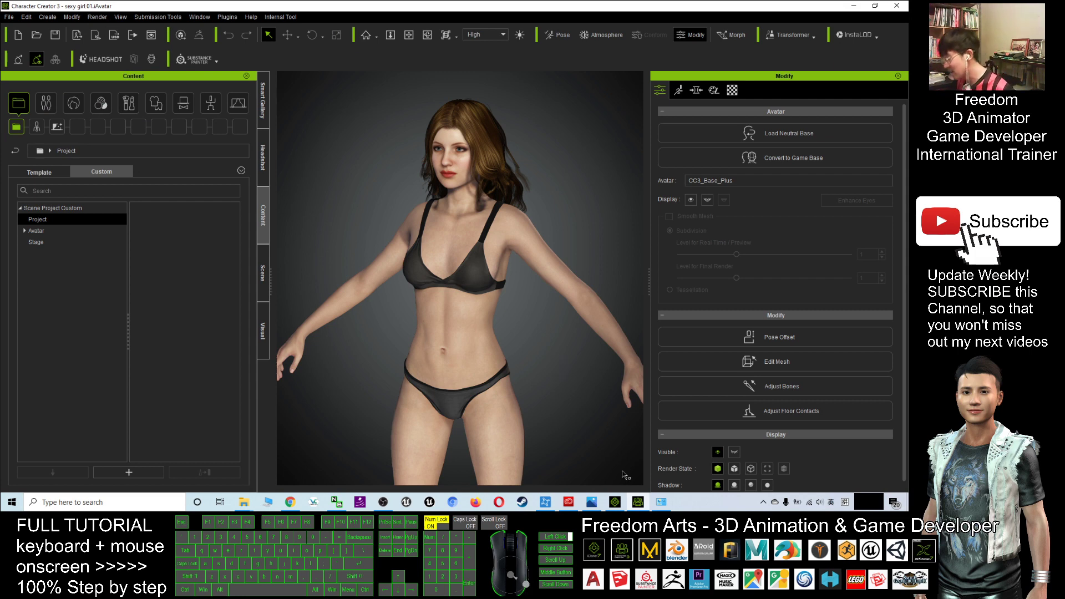
{"action": "left_click", "coordinate": [616, 502]}
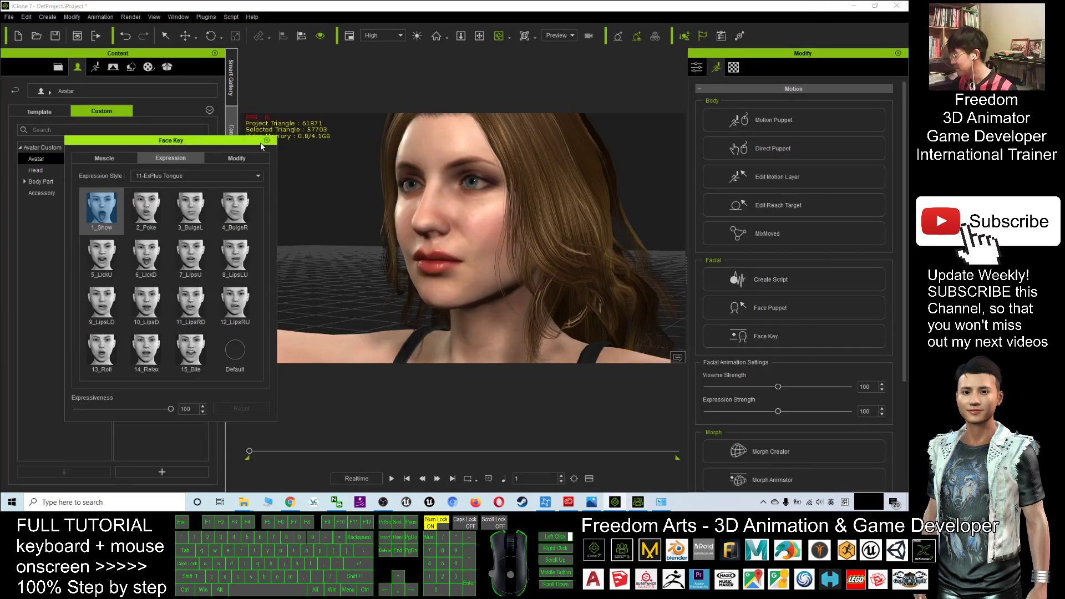
Step: Play the tongue-out animation, stop at frame 312, and close the Face Key panel
{"action": "left_click", "coordinate": [391, 479]}
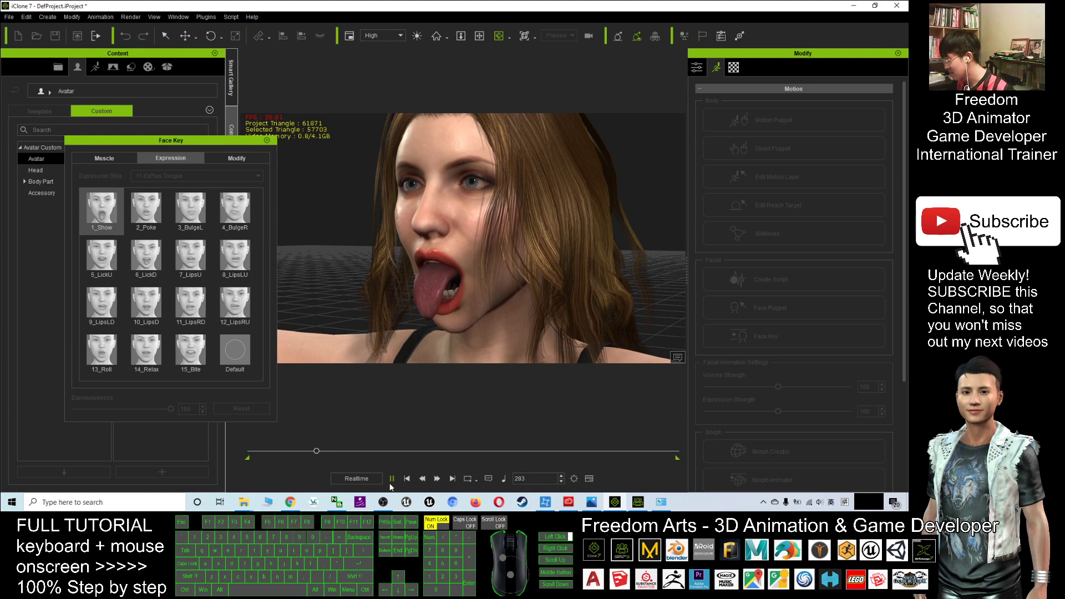
{"action": "key", "text": "space"}
{"action": "left_click", "coordinate": [233, 176]}
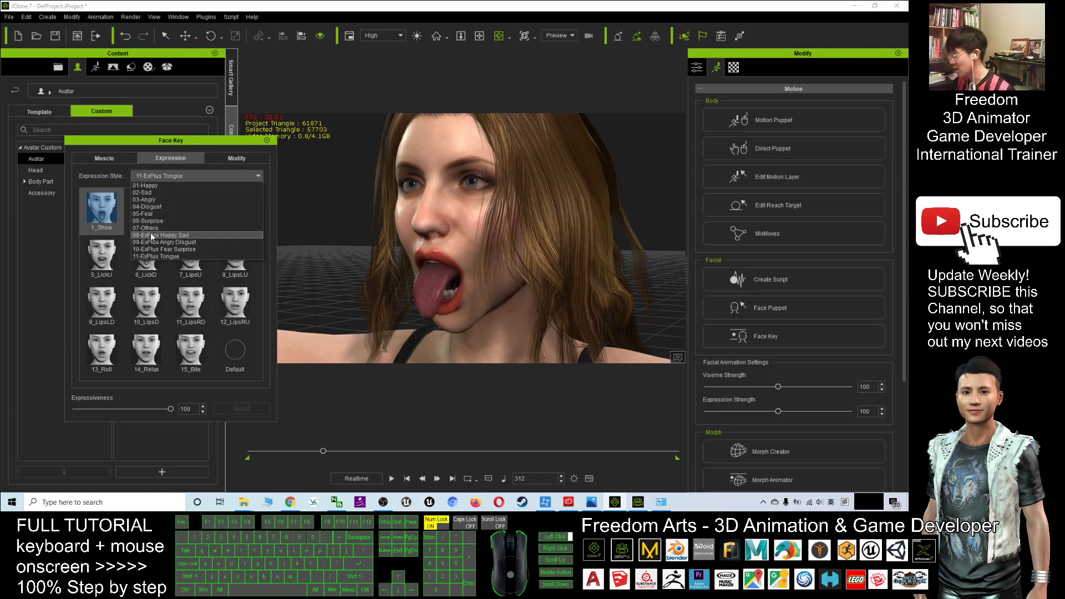
{"action": "left_click", "coordinate": [268, 142]}
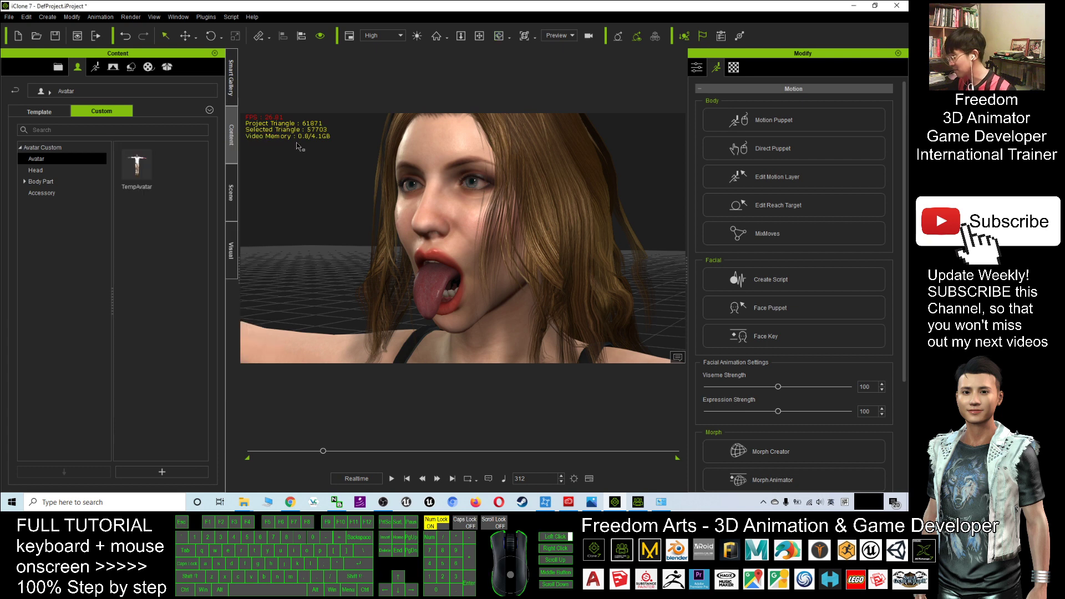
{"action": "scroll", "coordinate": [470, 230], "scroll_direction": "down", "scroll_amount": 5}
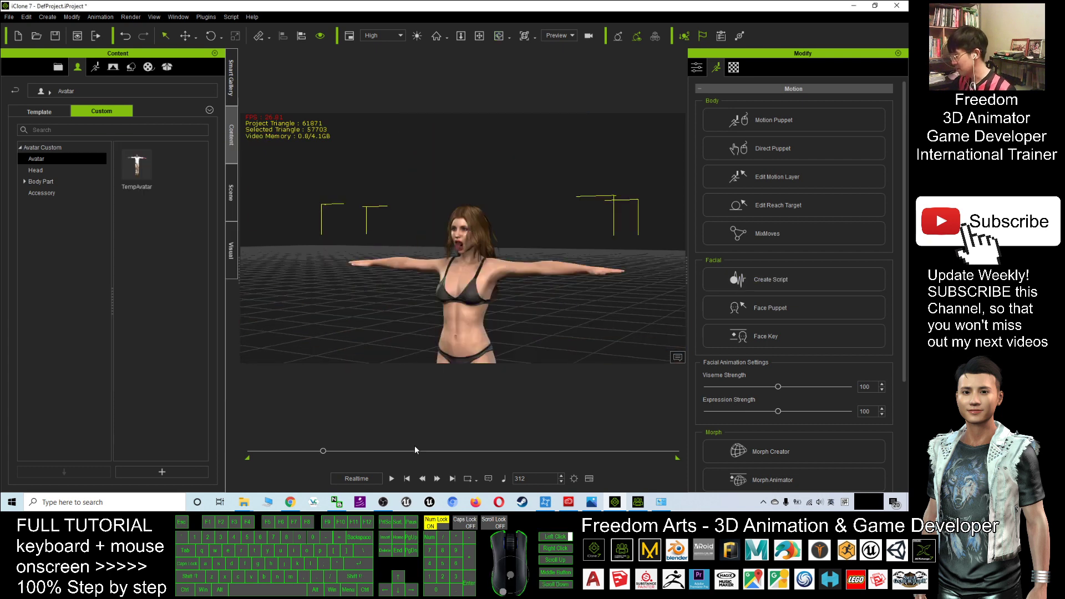
Step: Rewind the timeline to frame 1 and frame the avatar's neutral face close up
{"action": "left_click", "coordinate": [406, 477]}
{"action": "double_click", "coordinate": [465, 261]}
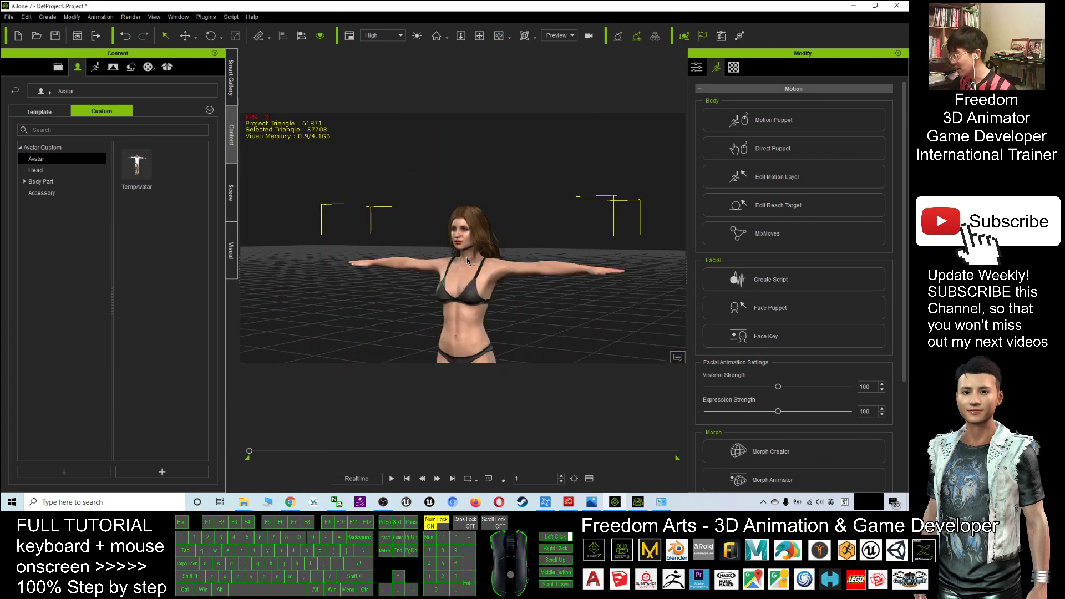
{"action": "left_click", "coordinate": [697, 67]}
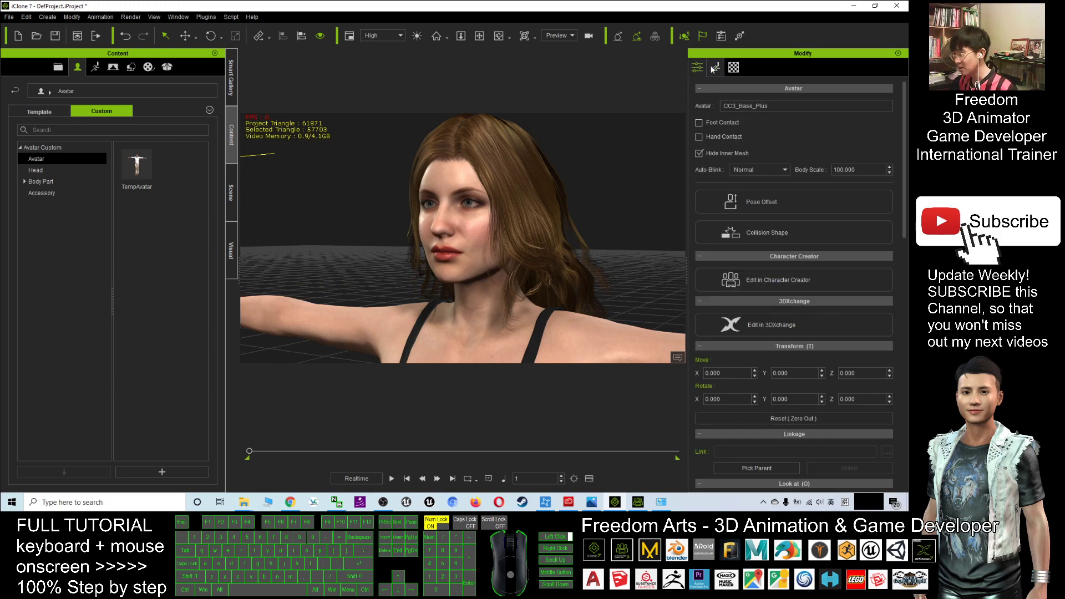
{"action": "left_click", "coordinate": [526, 358]}
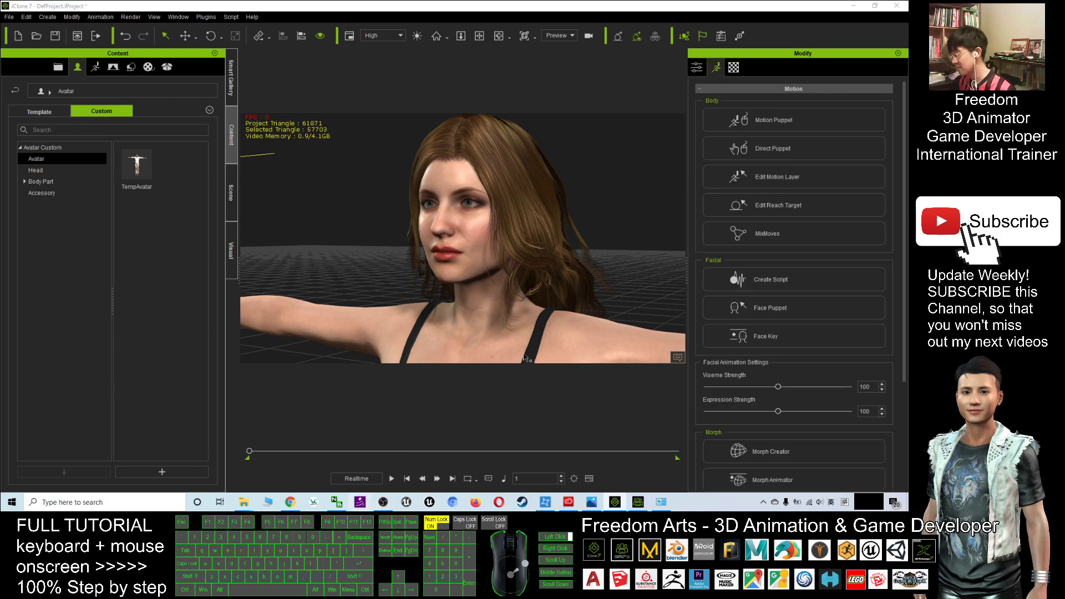
{"action": "double_click", "coordinate": [459, 171]}
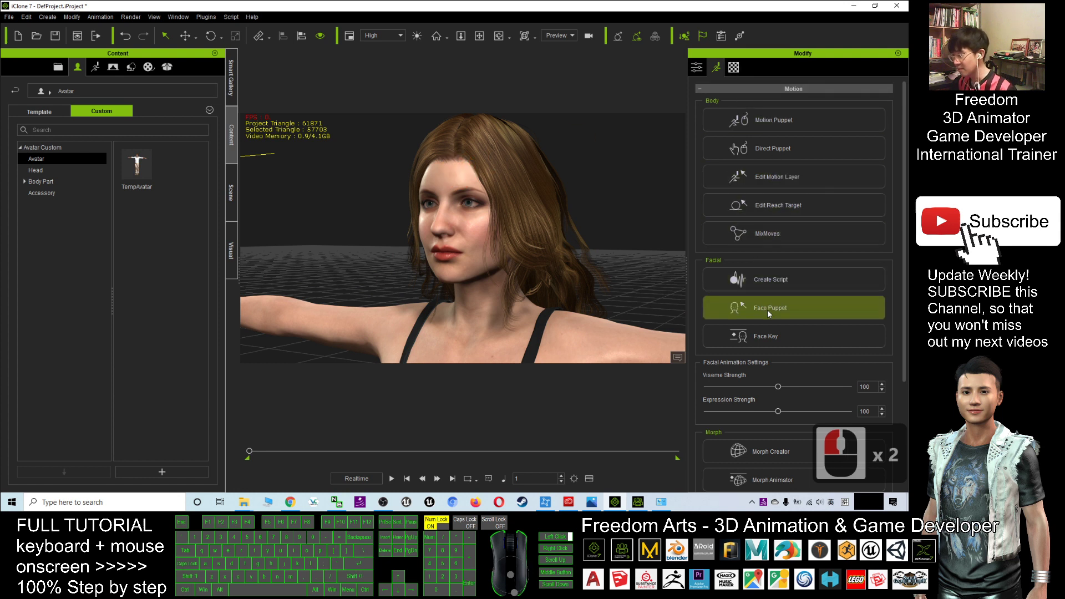
Step: Open Face Key and load the 08-ExPlus Happy Sad expression style
{"action": "left_click", "coordinate": [766, 336]}
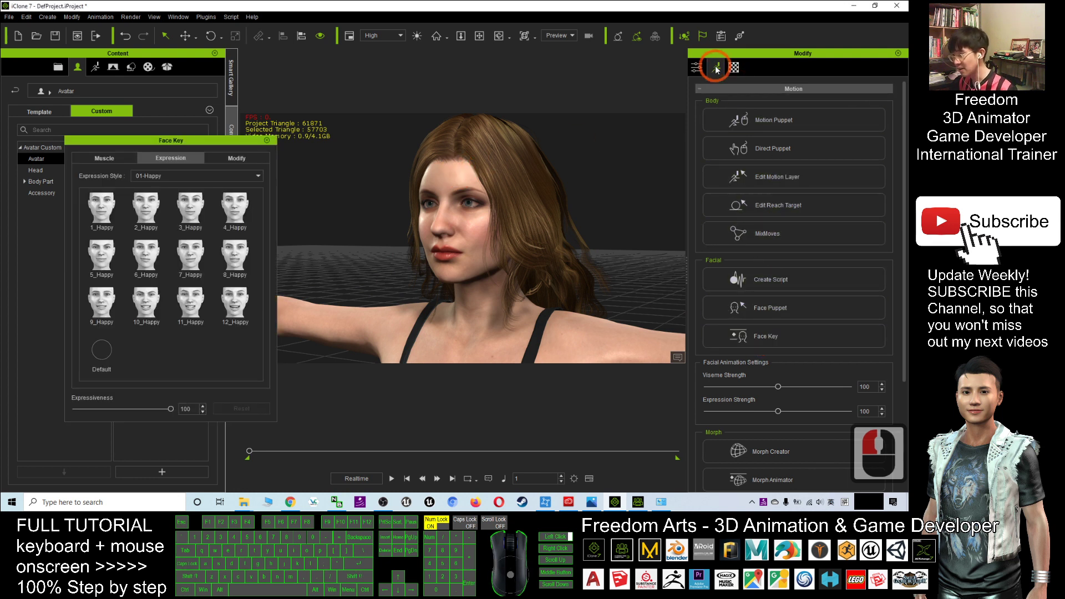
{"action": "left_click", "coordinate": [757, 336]}
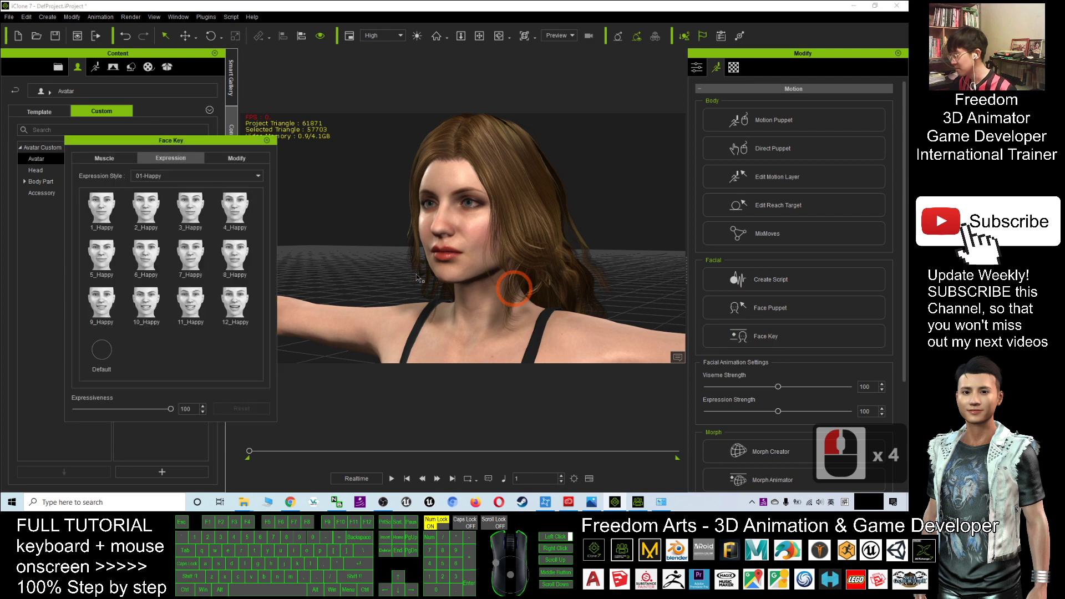
{"action": "scroll", "coordinate": [451, 176], "scroll_direction": "up", "scroll_amount": 3}
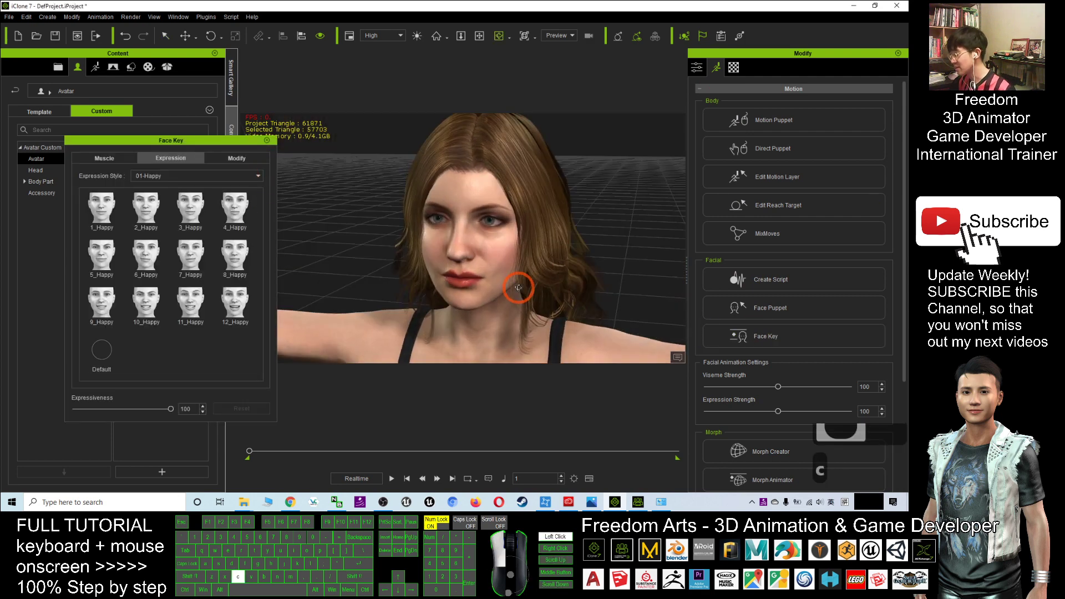
{"action": "scroll", "coordinate": [504, 265], "scroll_direction": "down", "scroll_amount": 3}
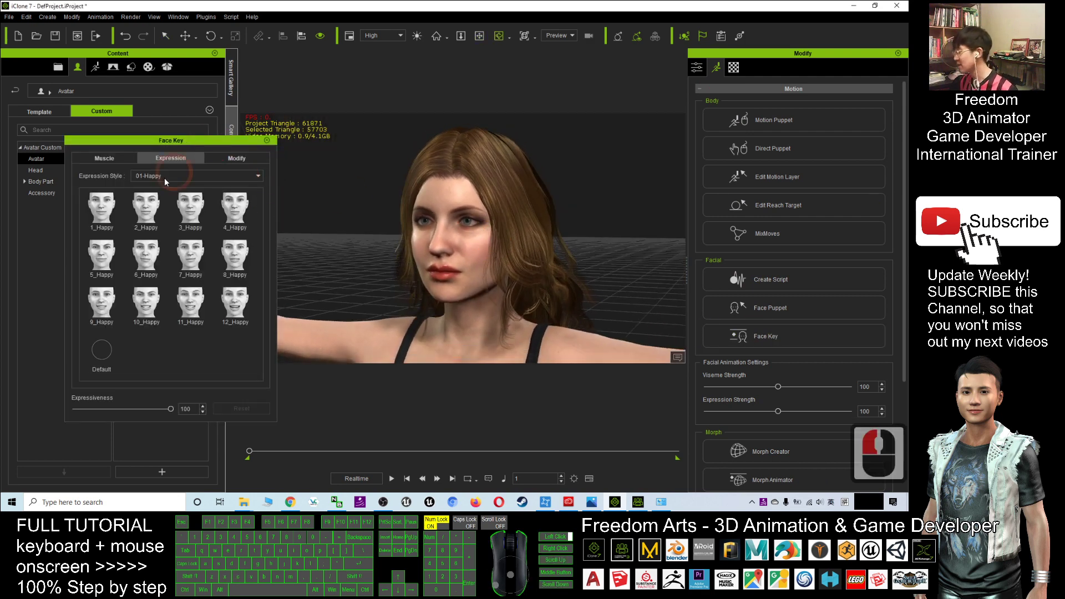
{"action": "left_click", "coordinate": [164, 178]}
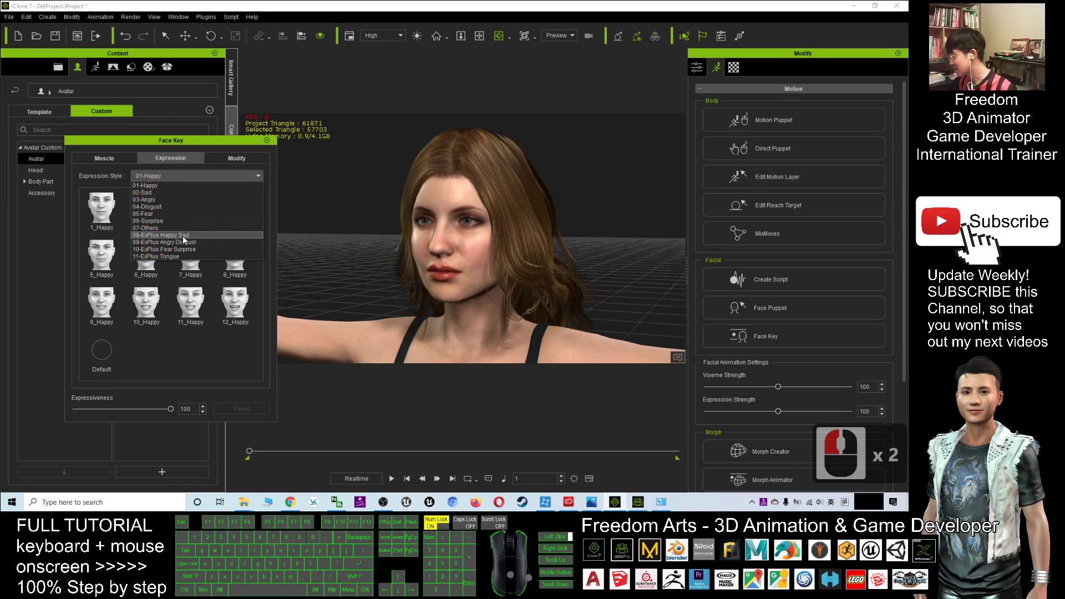
{"action": "left_click", "coordinate": [184, 240]}
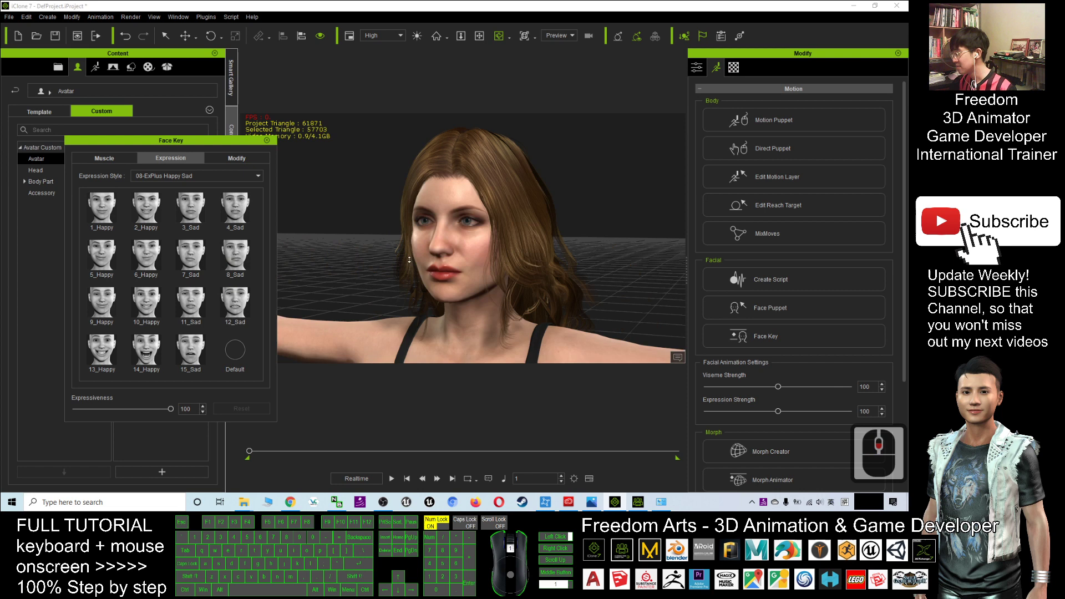
Step: Try the sad expressions, settling on 15_Sad
{"action": "left_click", "coordinate": [234, 305]}
{"action": "left_click", "coordinate": [189, 305]}
{"action": "left_click", "coordinate": [190, 349]}
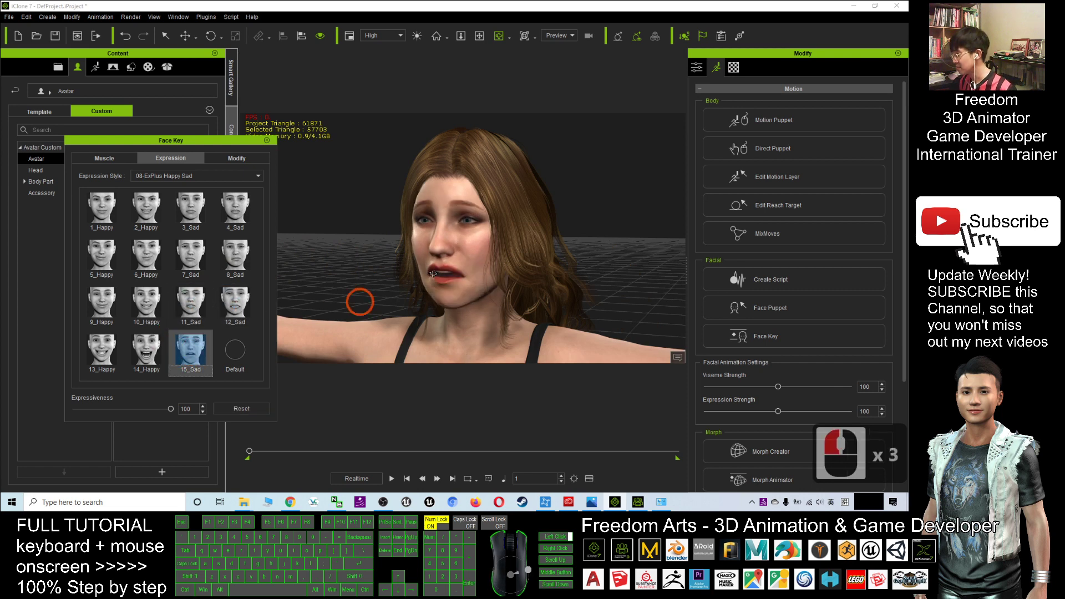
{"action": "scroll", "coordinate": [433, 271], "scroll_direction": "up", "scroll_amount": 3}
{"action": "scroll", "coordinate": [392, 309], "scroll_direction": "up", "scroll_amount": 2}
Step: Apply 14_Happy, weaken it to about 58 expressiveness, then drop it to 0
{"action": "left_click", "coordinate": [142, 353]}
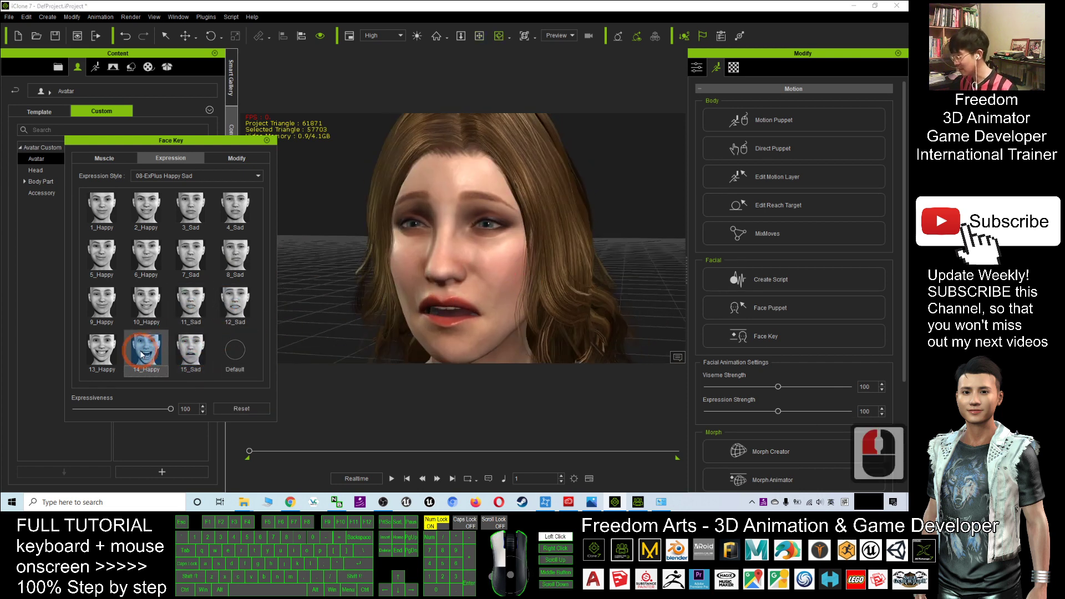
{"action": "left_click", "coordinate": [102, 349]}
{"action": "left_click", "coordinate": [146, 349]}
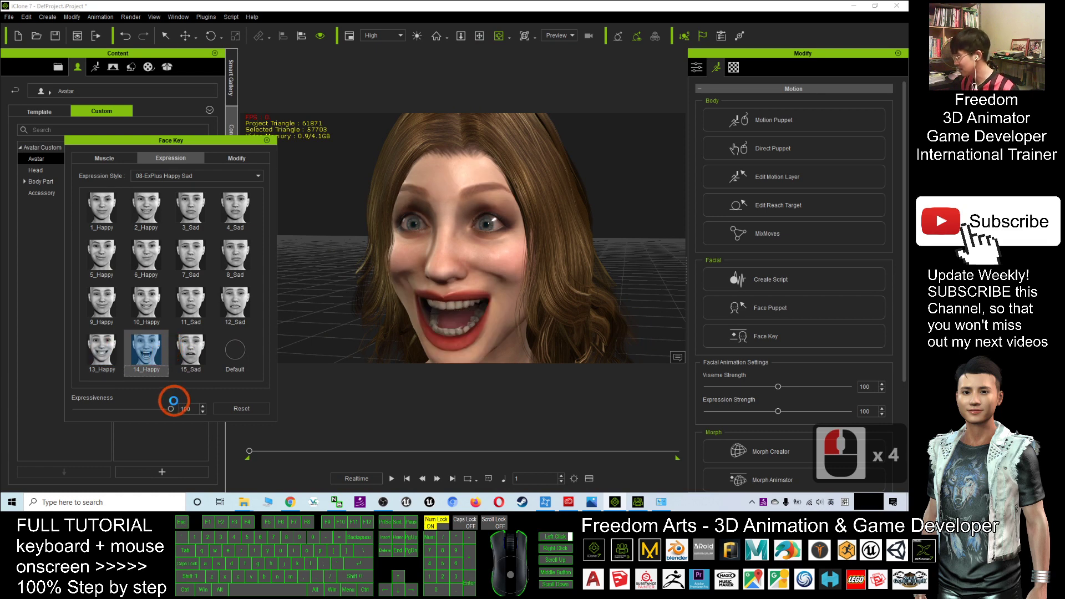
{"action": "left_click_drag", "start_coordinate": [171, 407], "coordinate": [75, 408]}
{"action": "left_click", "coordinate": [157, 178]}
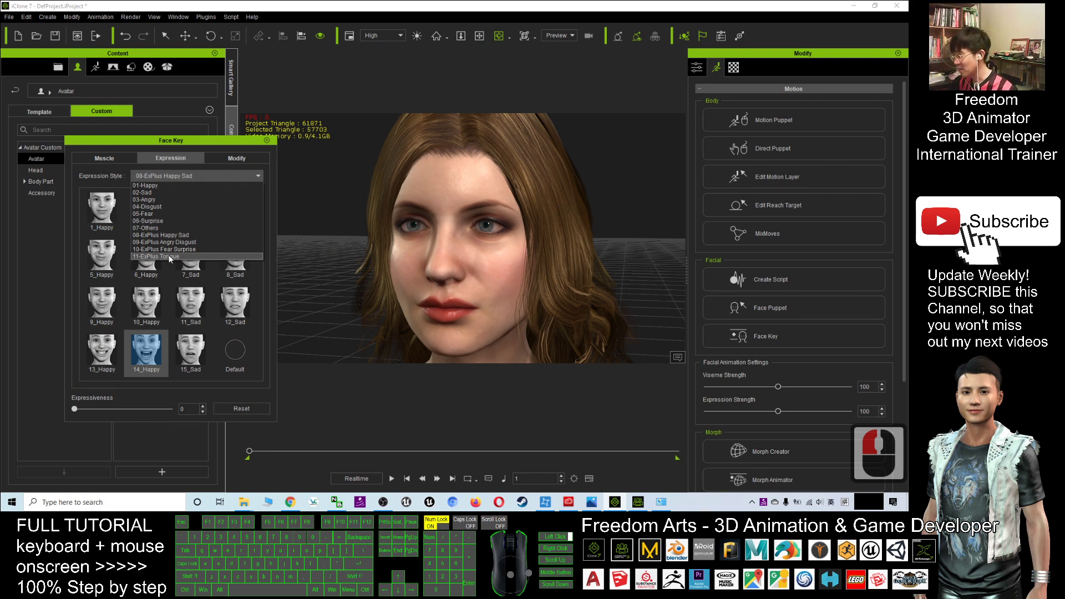
Step: Load the 11-ExPlus Tongue set, try 6_LickU, and raise expressiveness to full
{"action": "left_click", "coordinate": [165, 255]}
{"action": "left_click", "coordinate": [155, 264]}
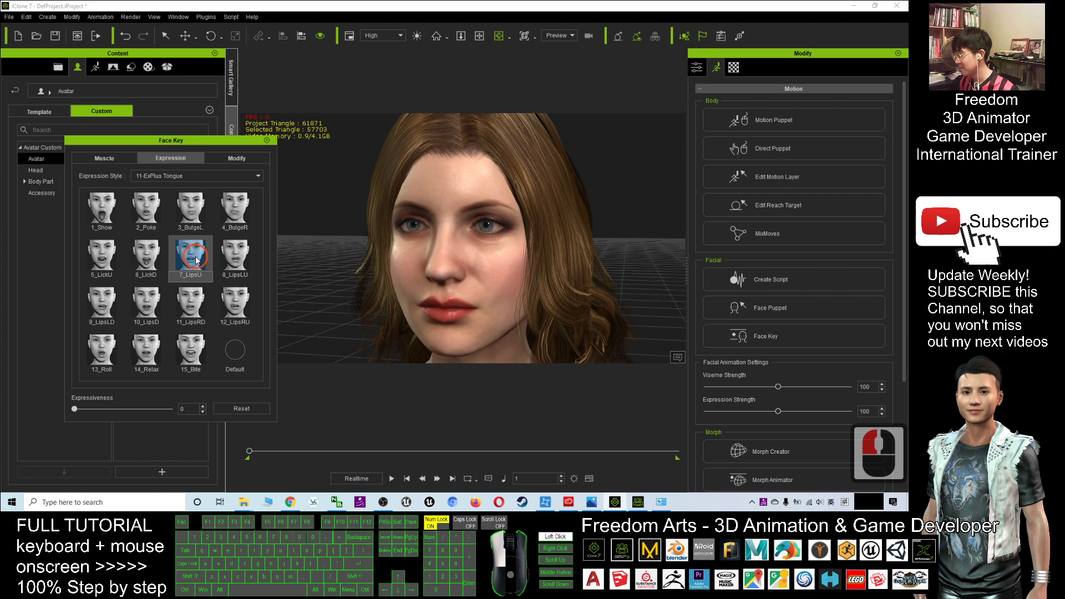
{"action": "left_click", "coordinate": [155, 264]}
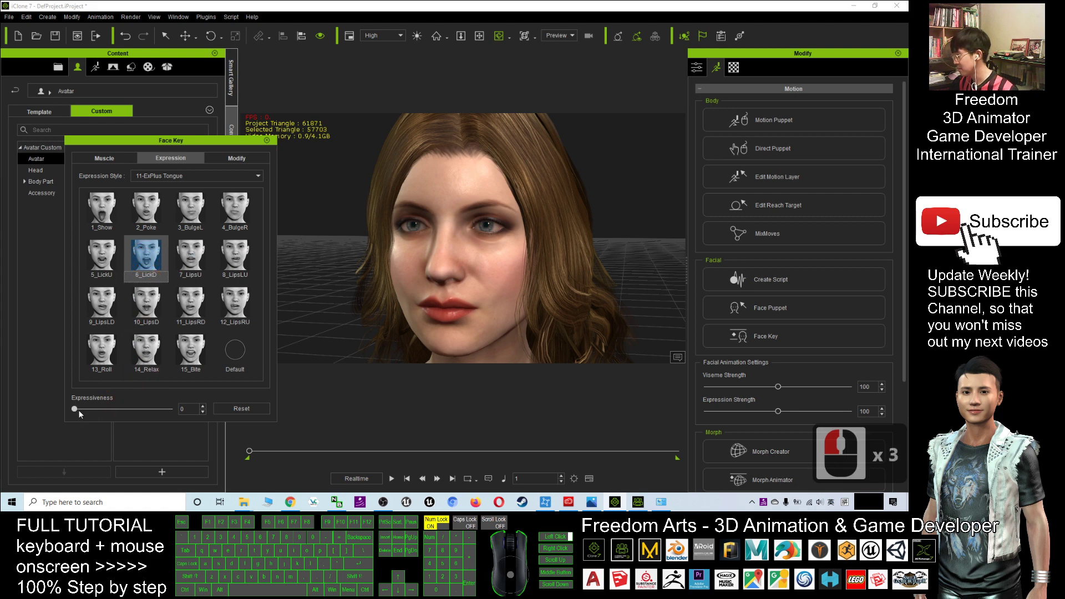
{"action": "left_click_drag", "start_coordinate": [79, 410], "coordinate": [226, 409]}
Step: Try tongue poses 1_Show, 2_Poke, 3_BulgeL, 4_BulgeR, 8_LipsLU and 12_LipsRU
{"action": "left_click", "coordinate": [107, 220]}
{"action": "left_click", "coordinate": [152, 221]}
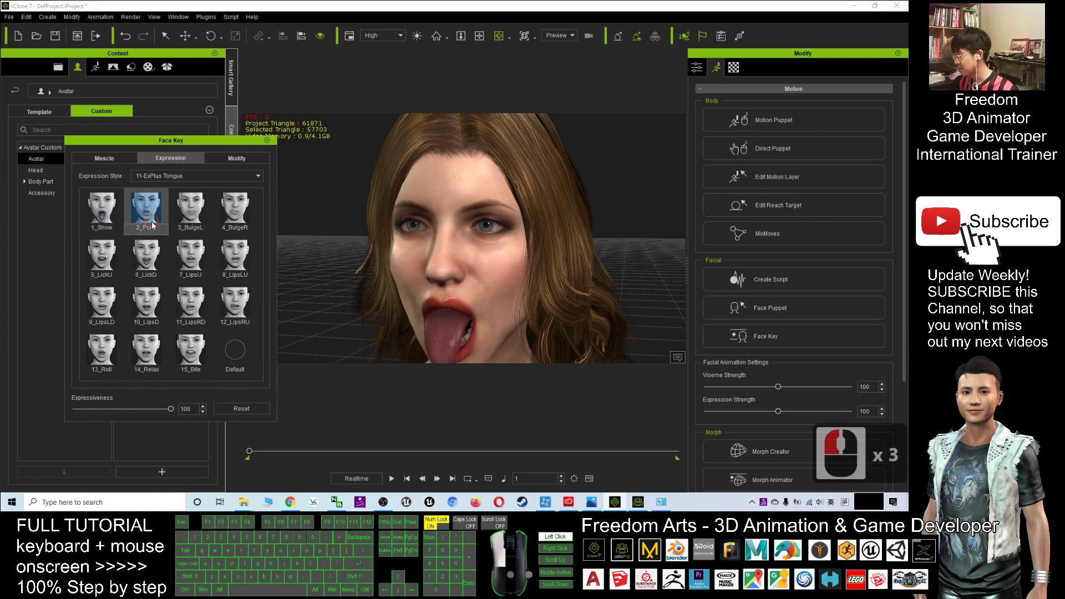
{"action": "left_click", "coordinate": [190, 212]}
{"action": "left_click", "coordinate": [234, 211]}
{"action": "left_click", "coordinate": [232, 242]}
{"action": "left_click", "coordinate": [232, 241]}
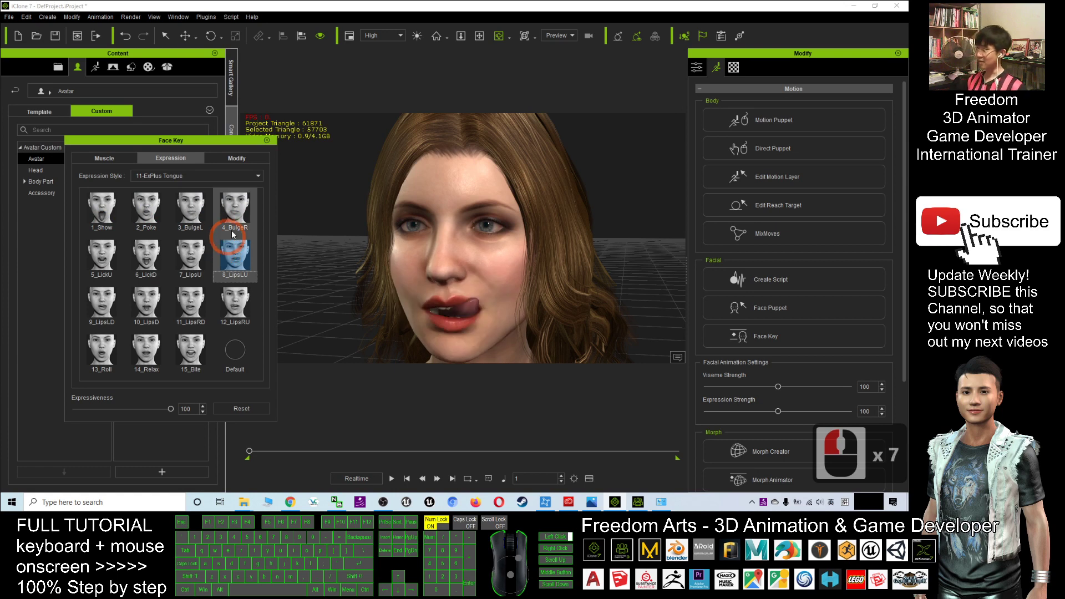
{"action": "left_click", "coordinate": [234, 254]}
{"action": "left_click", "coordinate": [234, 301]}
Step: Try 11_LipsRD, 10_LipsD, 9_LipsLD, 5_LickU, 13_Roll and 15_Bite, then reset to Default
{"action": "left_click", "coordinate": [196, 305]}
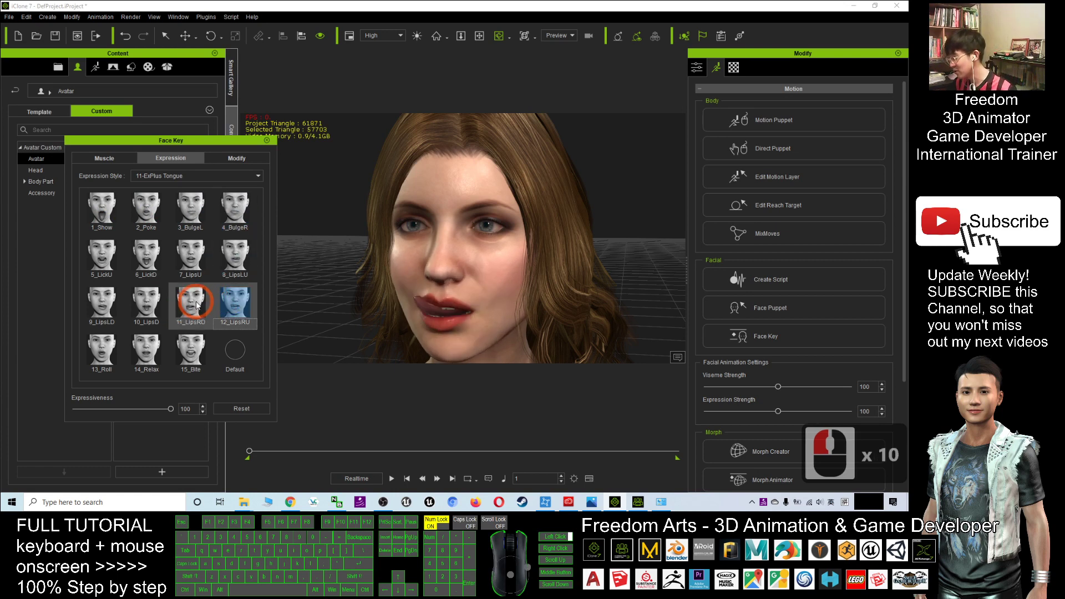
{"action": "left_click", "coordinate": [191, 254]}
{"action": "left_click", "coordinate": [147, 254]}
{"action": "left_click", "coordinate": [146, 303]}
{"action": "left_click", "coordinate": [116, 311]}
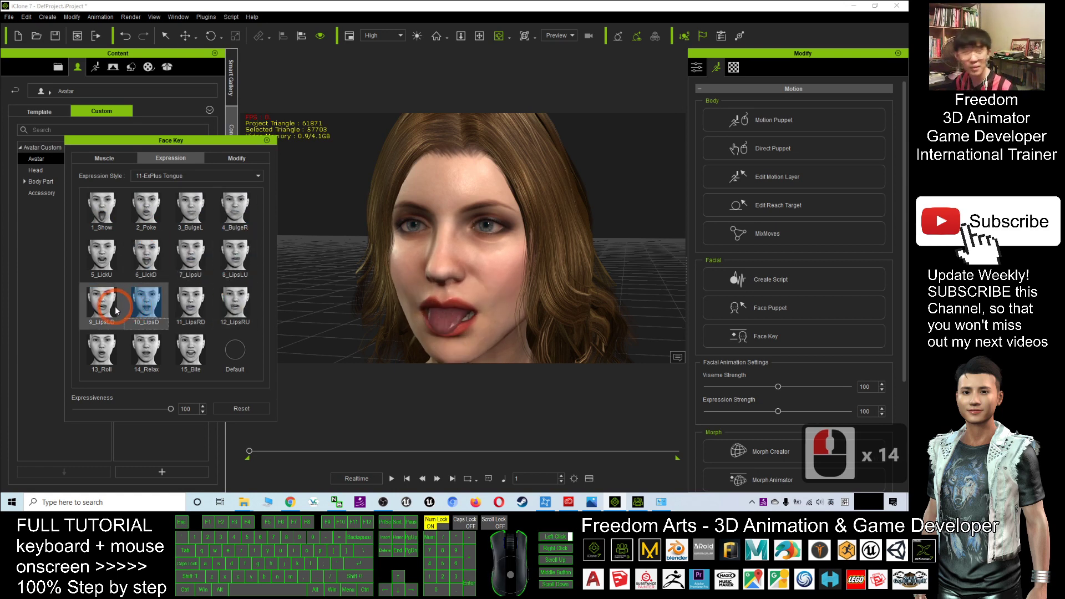
{"action": "left_click", "coordinate": [101, 254]}
{"action": "left_click", "coordinate": [102, 350]}
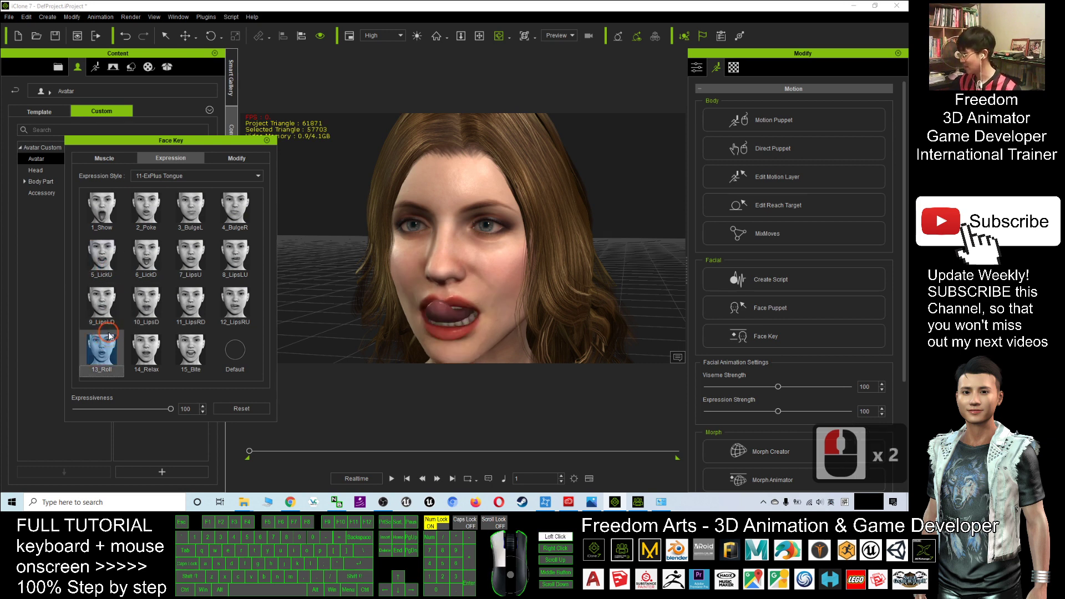
{"action": "left_click", "coordinate": [147, 337]}
{"action": "left_click", "coordinate": [190, 350]}
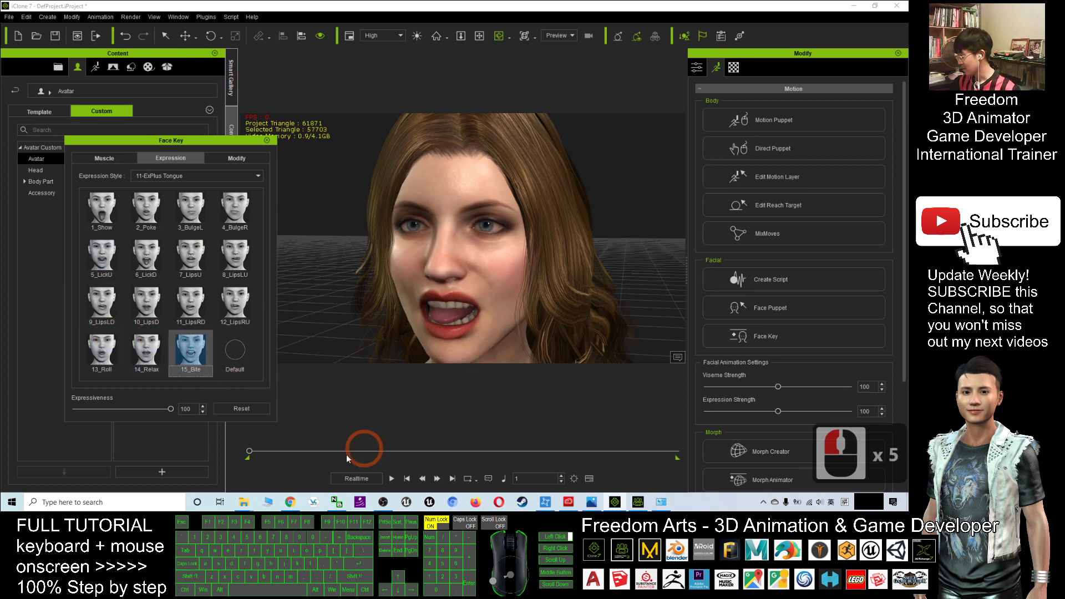
{"action": "left_click", "coordinate": [235, 350]}
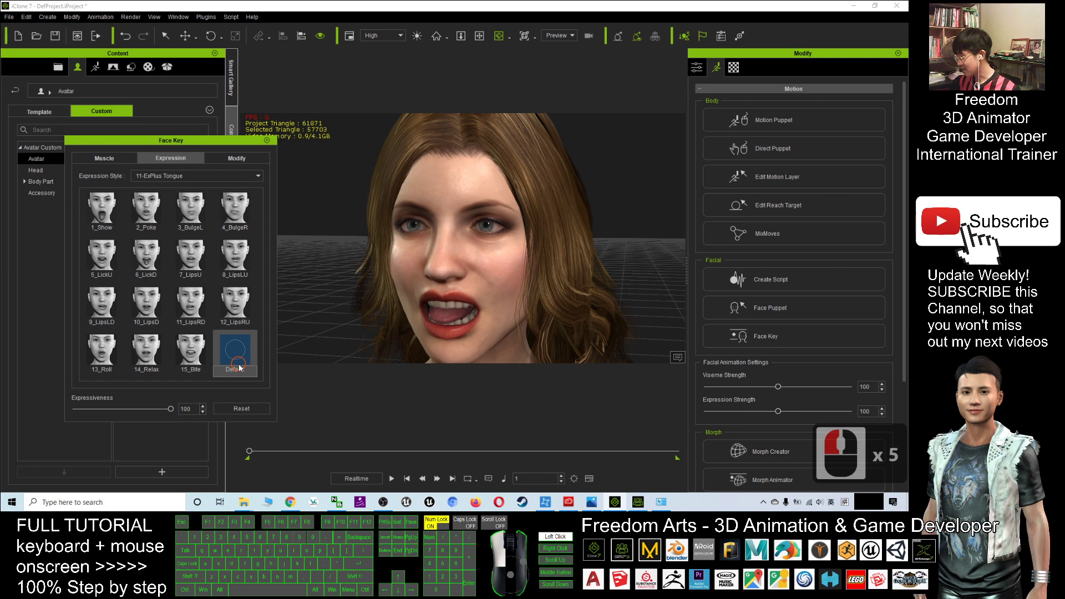
{"action": "left_click", "coordinate": [260, 455]}
Step: Preview the facial animation, stop it back at frame 1, and show the Expression Style list
{"action": "left_click", "coordinate": [392, 478]}
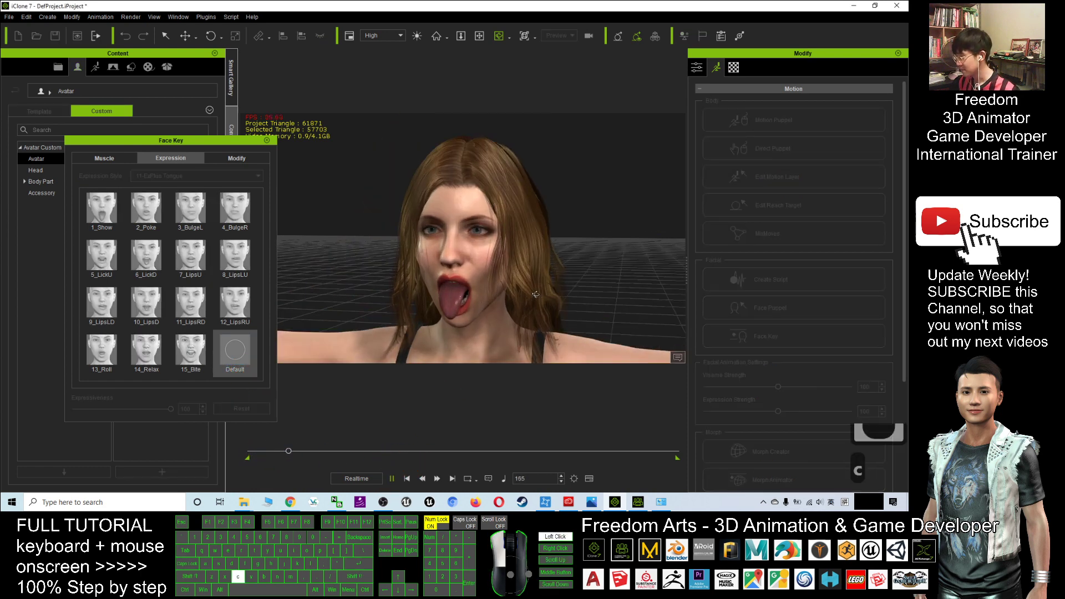
{"action": "left_click", "coordinate": [406, 478]}
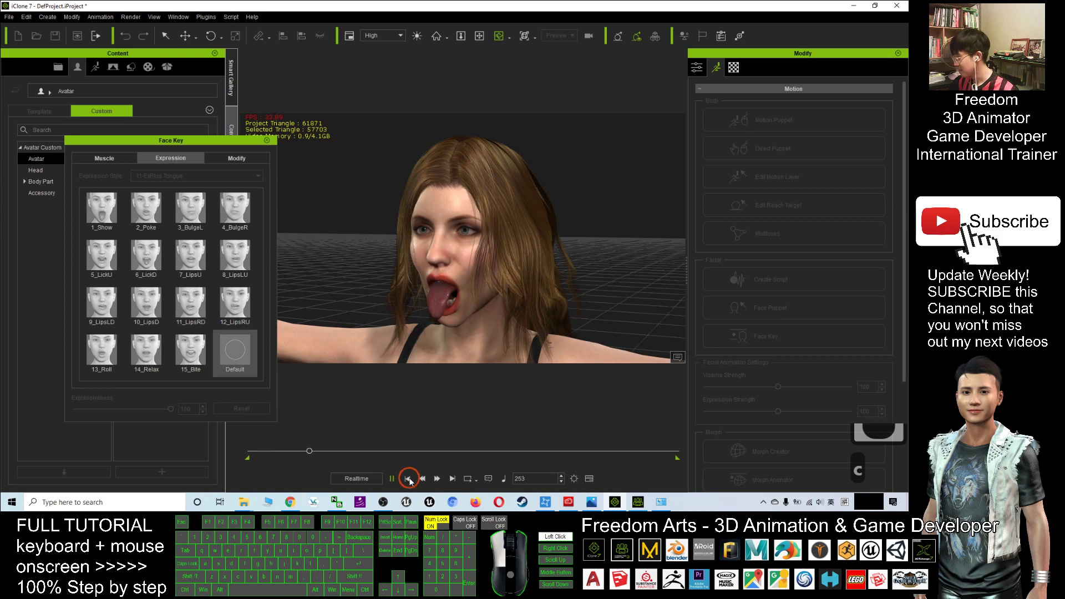
{"action": "left_click", "coordinate": [171, 176]}
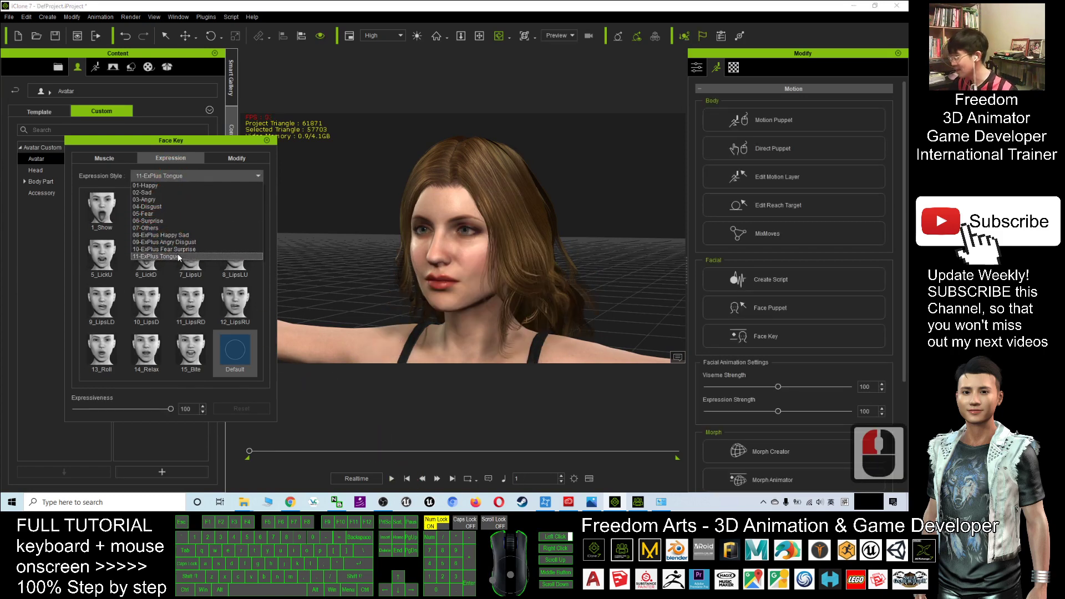
Step: Load 10-ExPlus Fear Surprise, try 11_Surprise, orbit the view, and apply 14_Fear
{"action": "left_click", "coordinate": [179, 249]}
{"action": "left_click", "coordinate": [190, 304]}
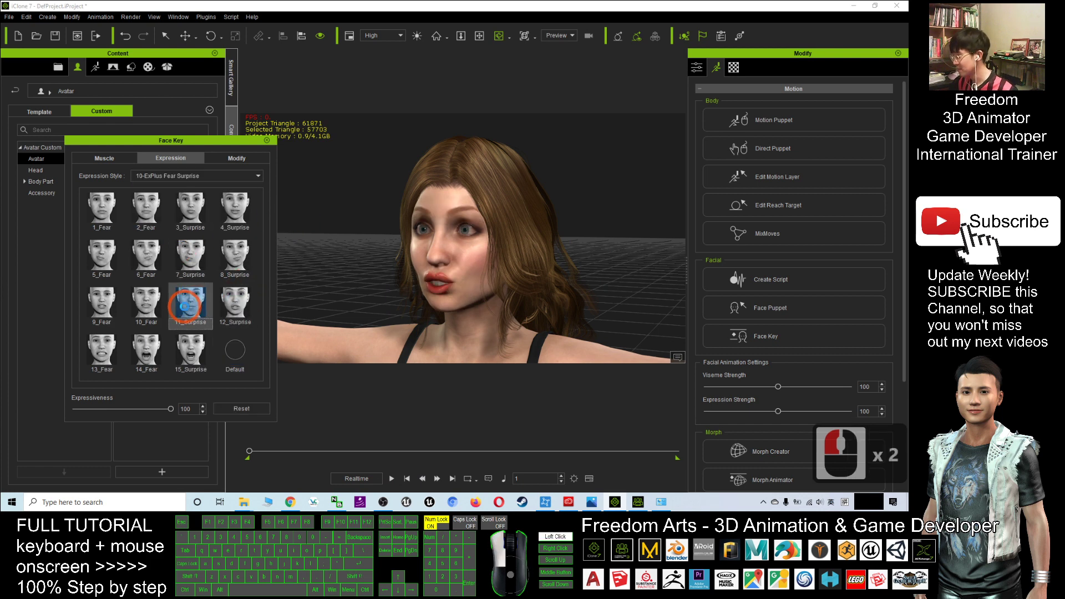
{"action": "left_click", "coordinate": [200, 344]}
{"action": "scroll", "coordinate": [380, 279], "scroll_direction": "up", "scroll_amount": 3}
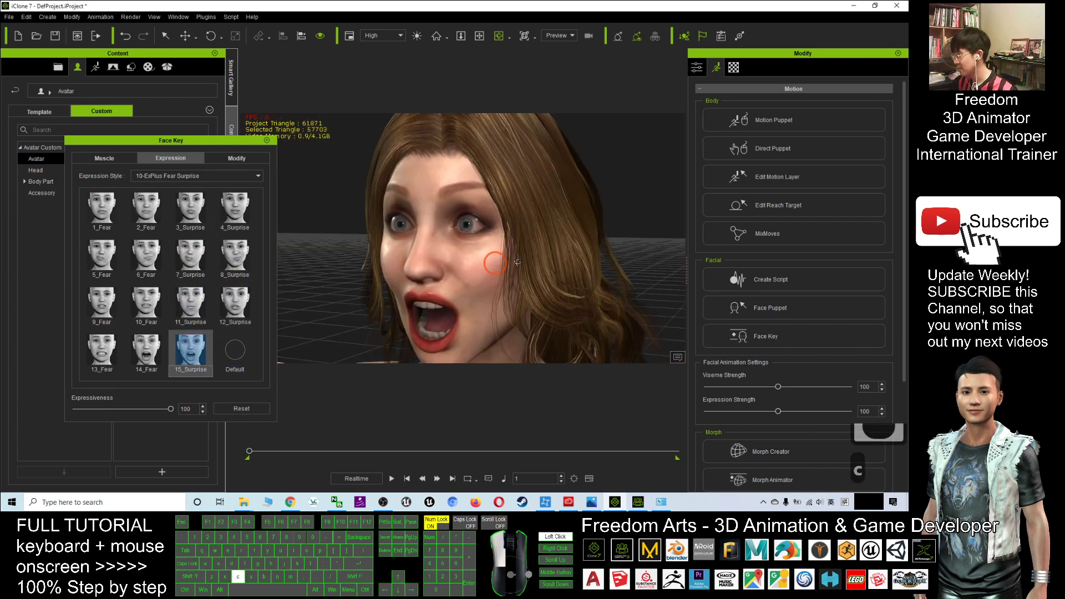
{"action": "scroll", "coordinate": [559, 256], "scroll_direction": "down", "scroll_amount": 3}
{"action": "right_click_drag", "start_coordinate": [560, 257], "coordinate": [329, 268]}
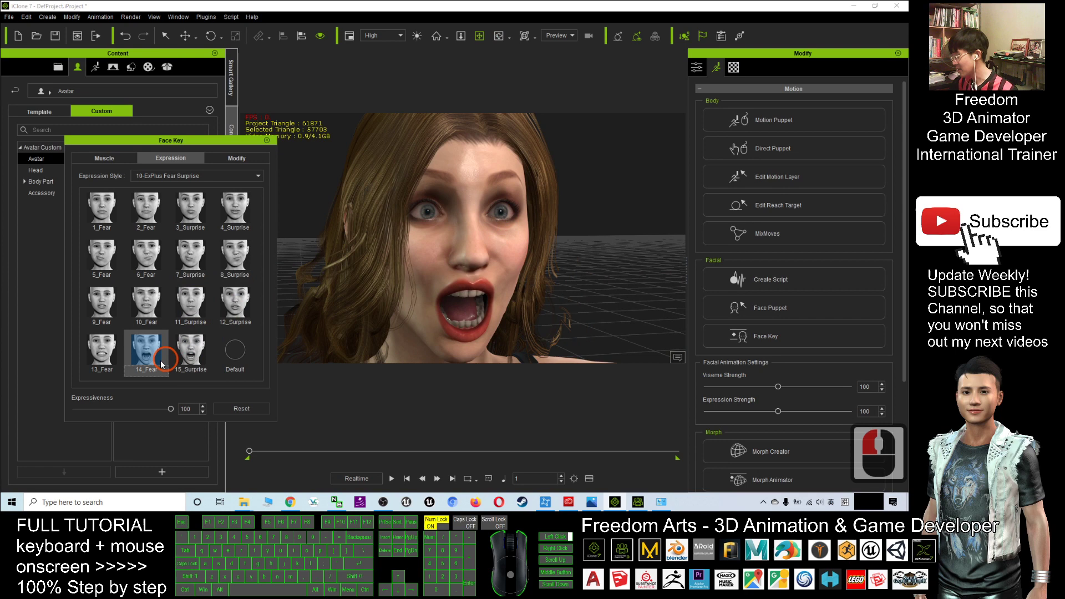
{"action": "left_click", "coordinate": [146, 350]}
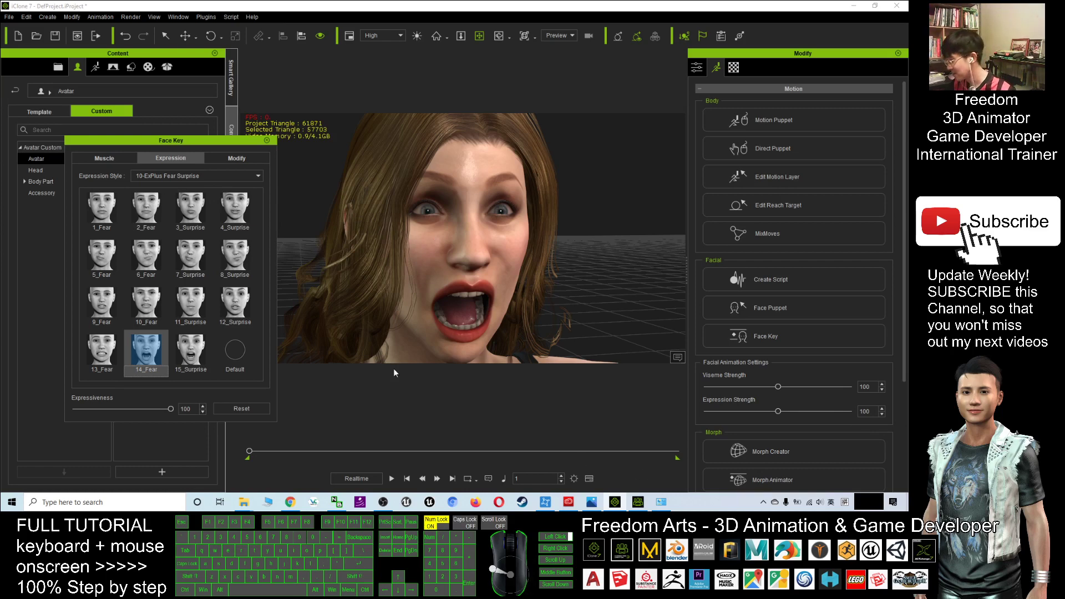
Step: Close Face Key, start a new project past the save prompt, and bring Character Creator 3 forward
{"action": "left_click", "coordinate": [268, 146]}
{"action": "left_click", "coordinate": [36, 35]}
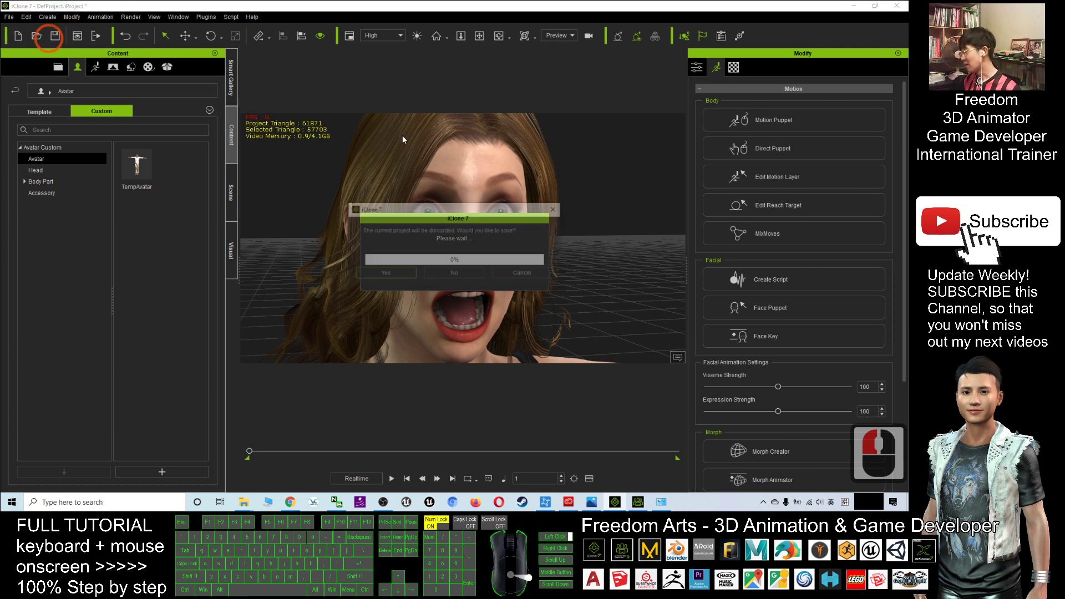
{"action": "left_click", "coordinate": [379, 278]}
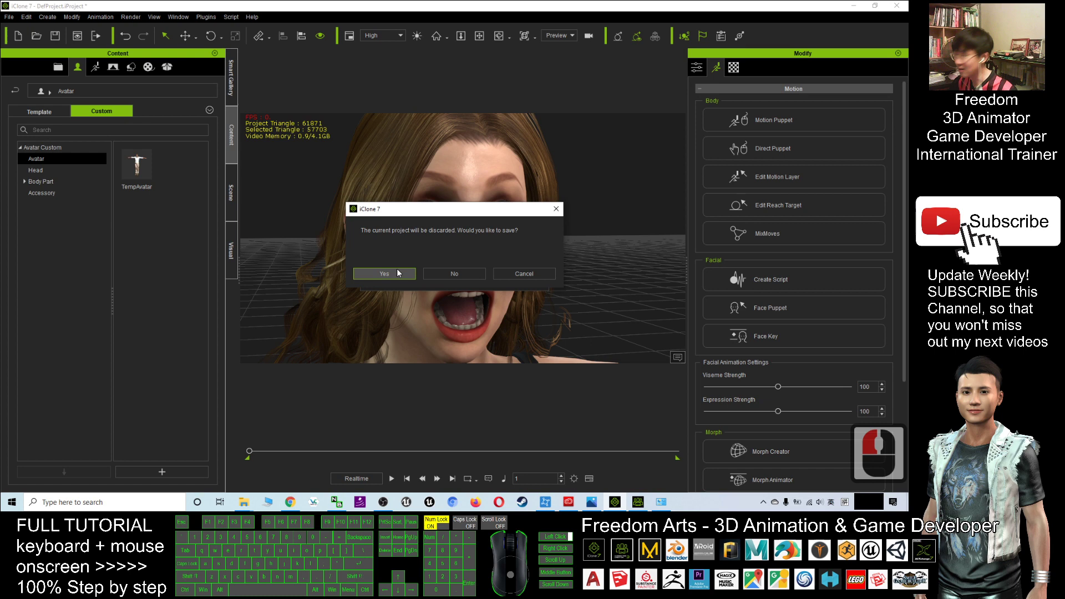
{"action": "left_click", "coordinate": [472, 273]}
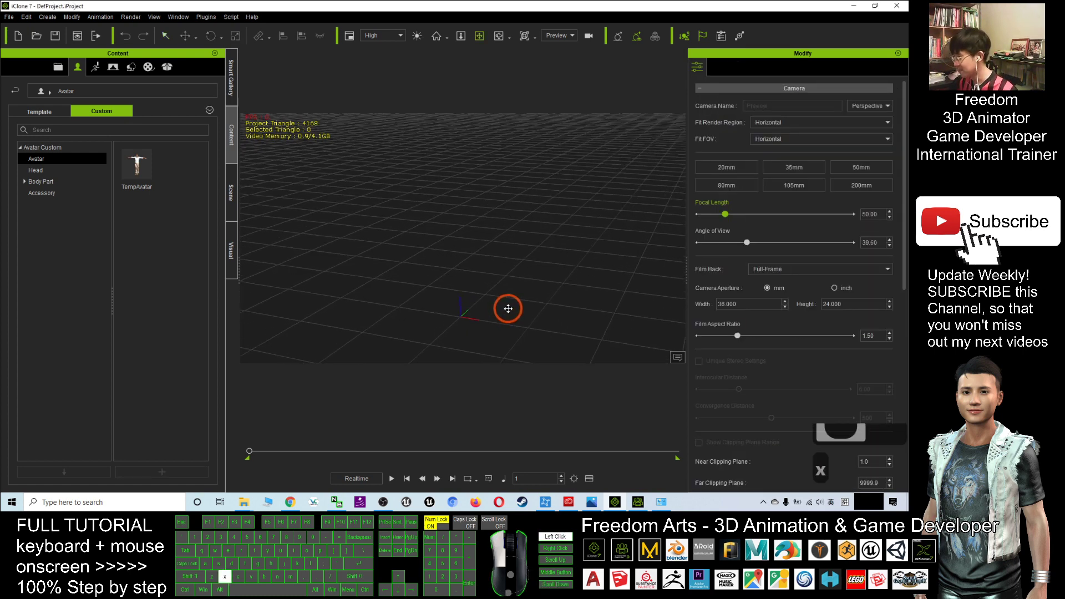
{"action": "left_click", "coordinate": [637, 501]}
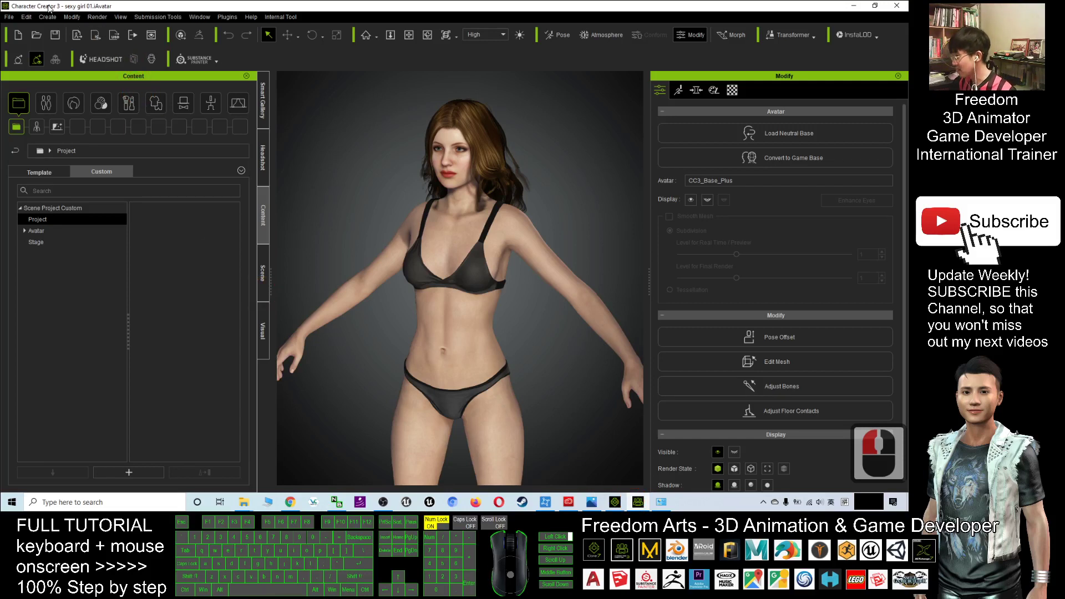
{"action": "scroll", "coordinate": [458, 153], "scroll_direction": "up", "scroll_amount": 6}
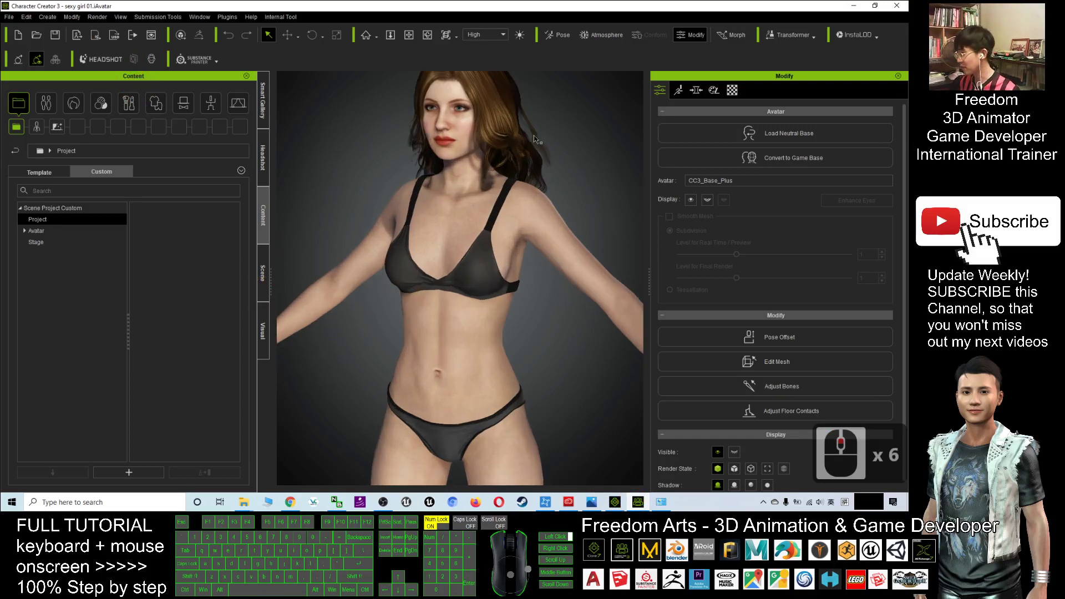
{"action": "scroll", "coordinate": [540, 239], "scroll_direction": "up", "scroll_amount": 3}
{"action": "scroll", "coordinate": [541, 240], "scroll_direction": "up", "scroll_amount": 2}
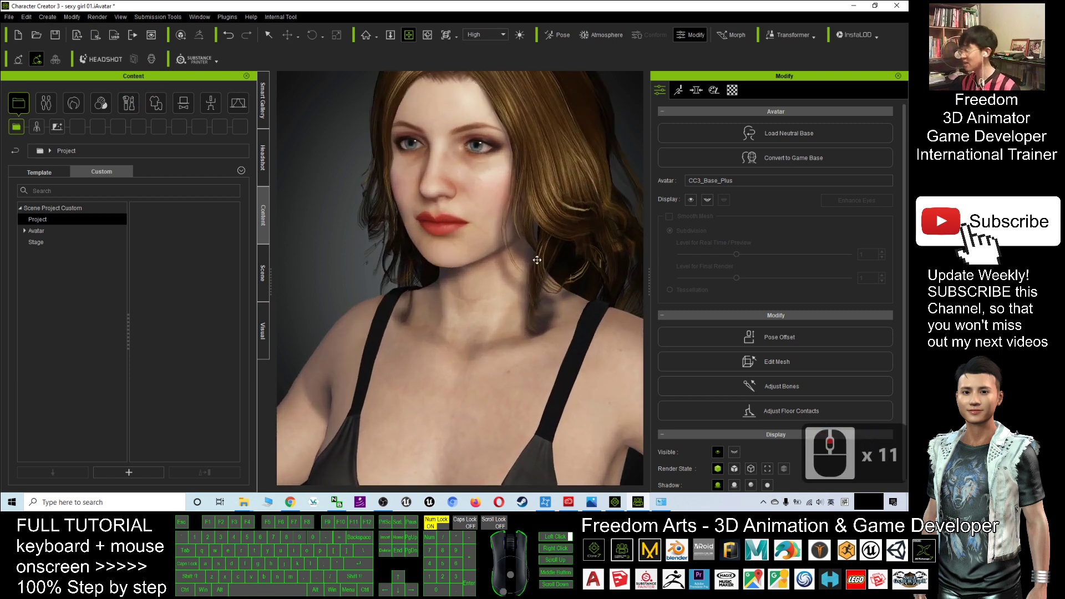
Step: Orbit to a frontal face view and send the avatar to iClone 7
{"action": "right_click_drag", "start_coordinate": [541, 240], "coordinate": [499, 250]}
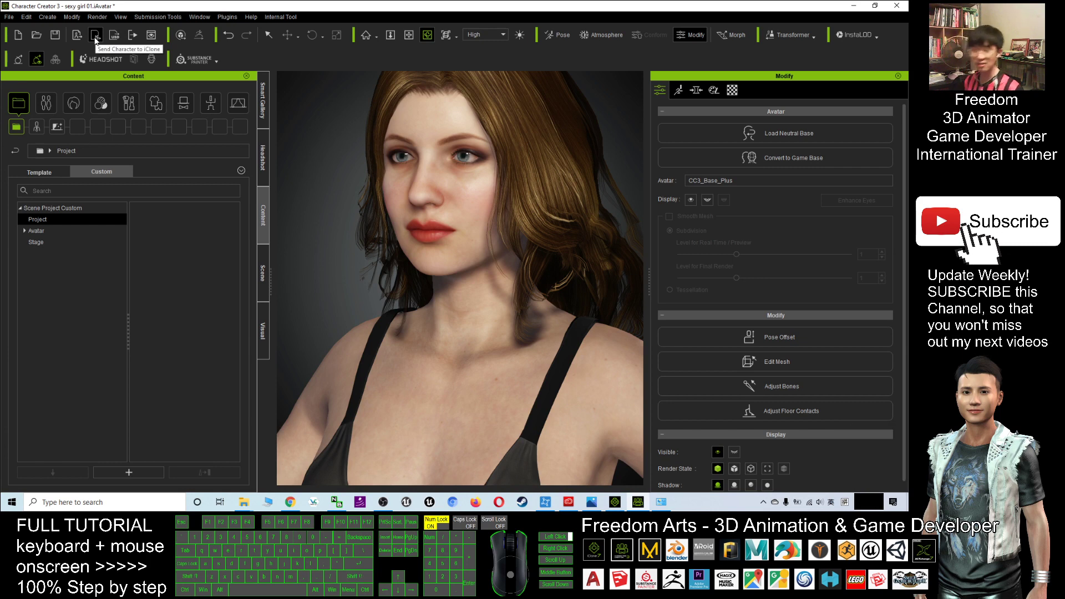
{"action": "left_click", "coordinate": [96, 37]}
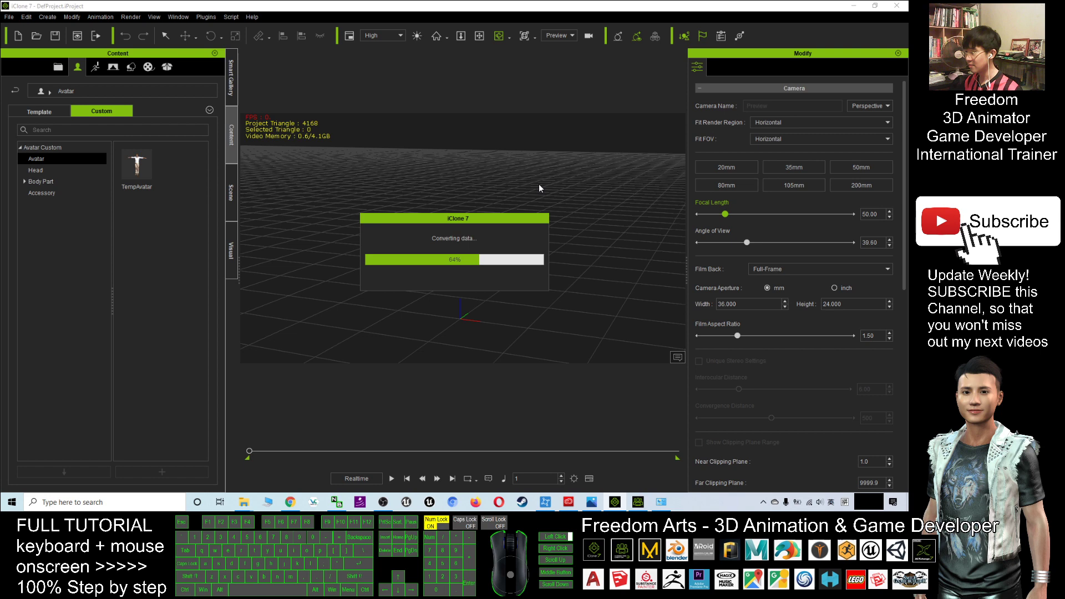
Step: Click in the viewport, then switch the Modify panel to its Motion tab
{"action": "left_click", "coordinate": [486, 197]}
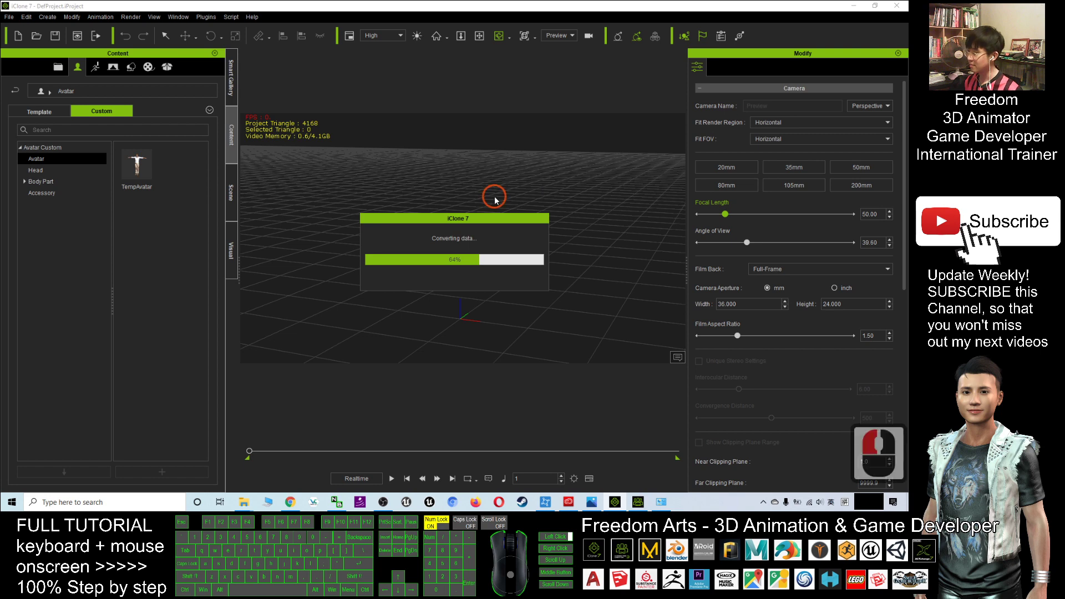
{"action": "scroll", "coordinate": [494, 195], "scroll_direction": "up", "scroll_amount": 7}
{"action": "scroll", "coordinate": [494, 196], "scroll_direction": "up", "scroll_amount": 10}
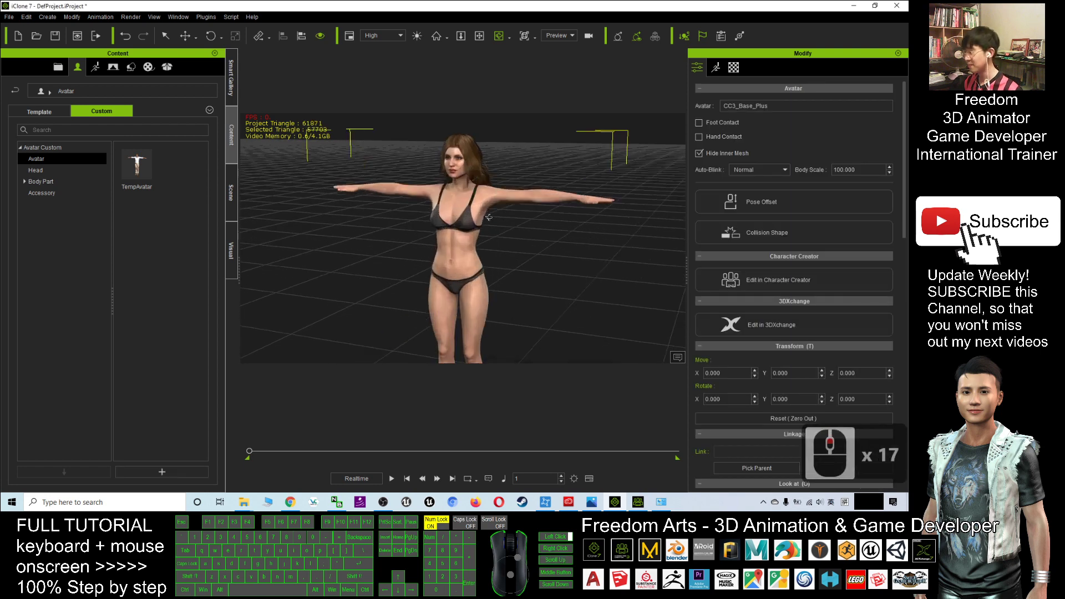
{"action": "scroll", "coordinate": [494, 196], "scroll_direction": "up", "scroll_amount": 6}
{"action": "scroll", "coordinate": [494, 268], "scroll_direction": "up", "scroll_amount": 5}
{"action": "scroll", "coordinate": [494, 269], "scroll_direction": "up", "scroll_amount": 3}
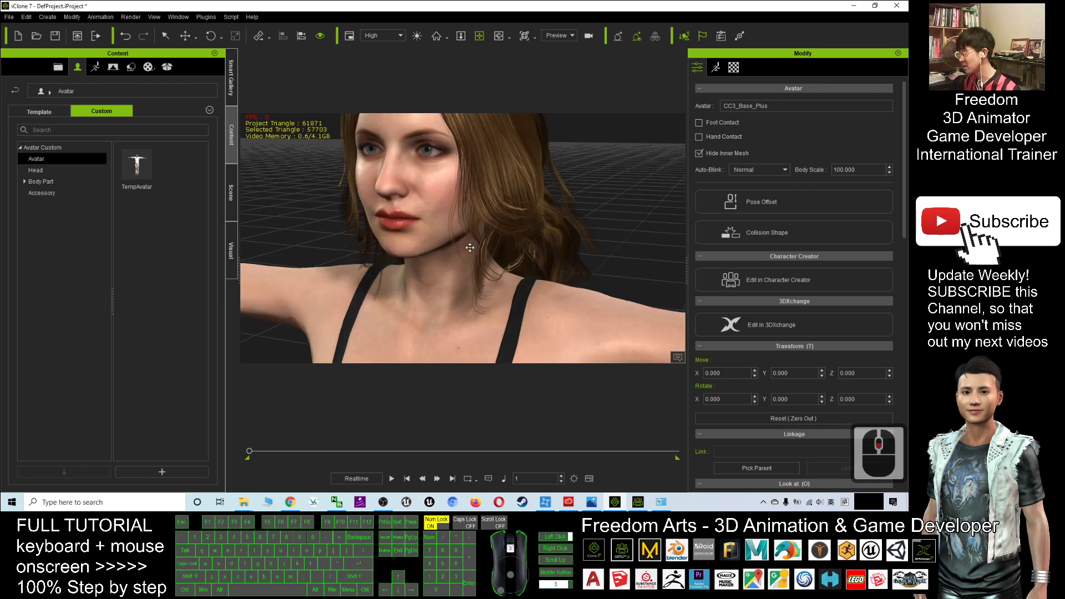
{"action": "scroll", "coordinate": [458, 256], "scroll_direction": "down", "scroll_amount": 5}
{"action": "scroll", "coordinate": [458, 256], "scroll_direction": "up", "scroll_amount": 2}
{"action": "scroll", "coordinate": [466, 242], "scroll_direction": "up", "scroll_amount": 3}
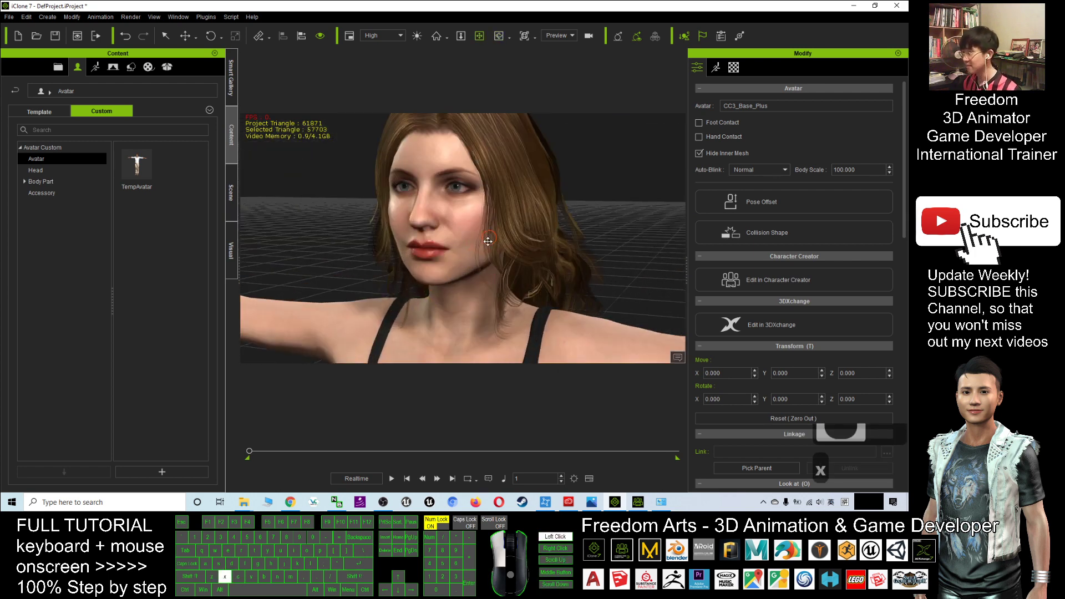
{"action": "left_click", "coordinate": [718, 67]}
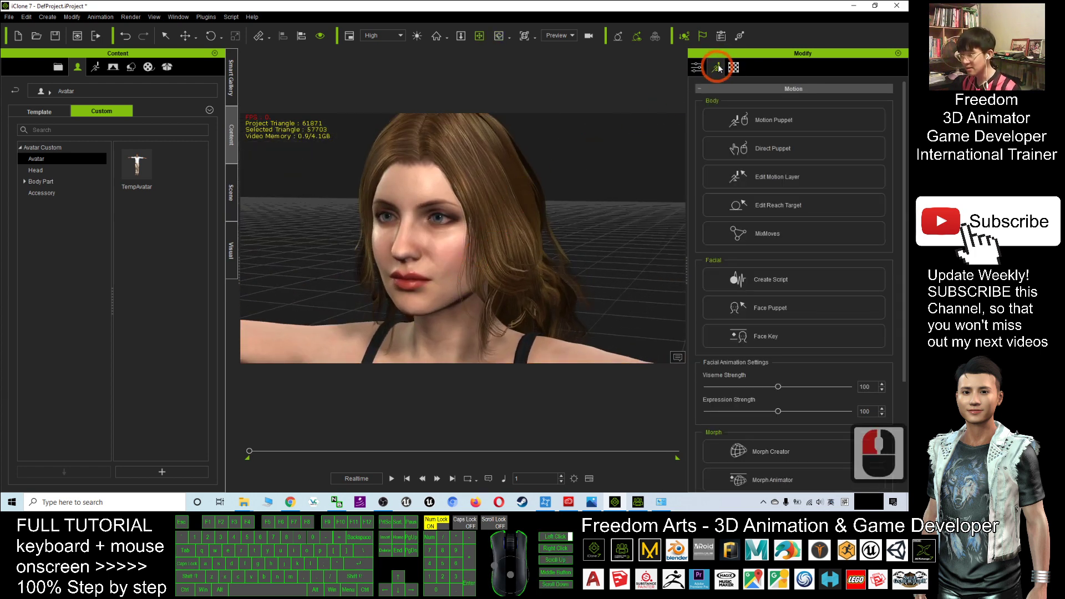
Step: Open Face Key, nudge its window, try 12_Happy and 11_Happy head-on, and reopen the style list
{"action": "left_click", "coordinate": [772, 337]}
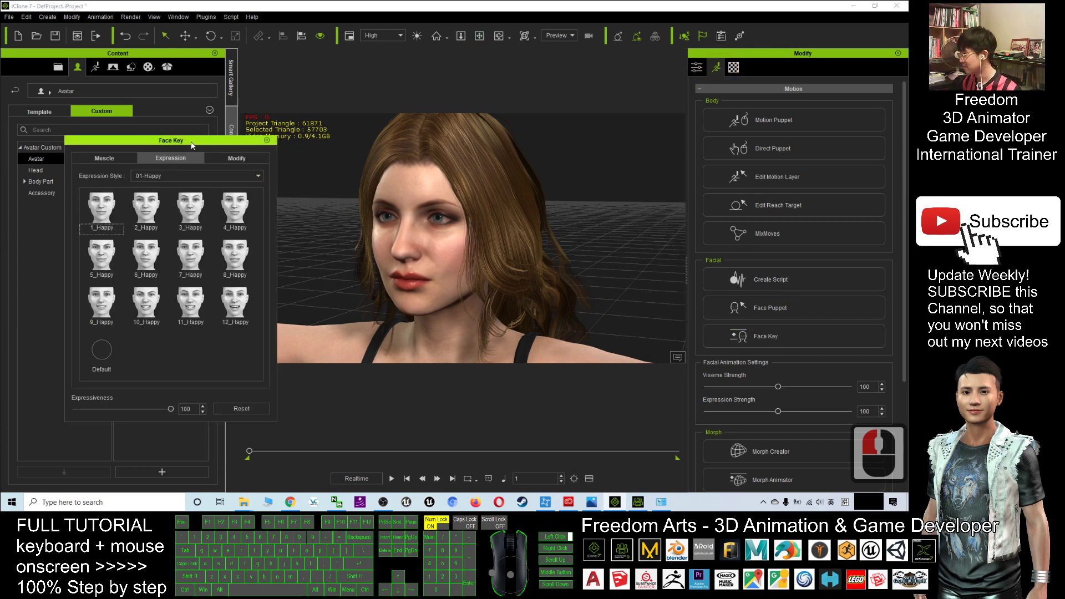
{"action": "left_click_drag", "start_coordinate": [194, 140], "coordinate": [177, 135]}
{"action": "left_click", "coordinate": [167, 165]}
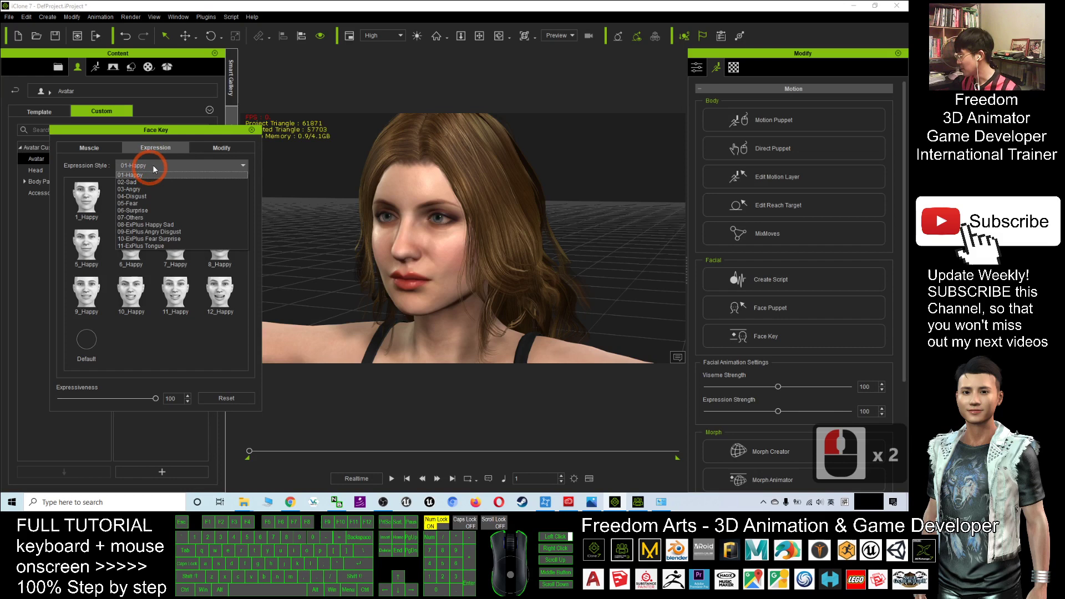
{"action": "left_click", "coordinate": [204, 292]}
{"action": "right_click_drag", "start_coordinate": [385, 178], "coordinate": [359, 234]}
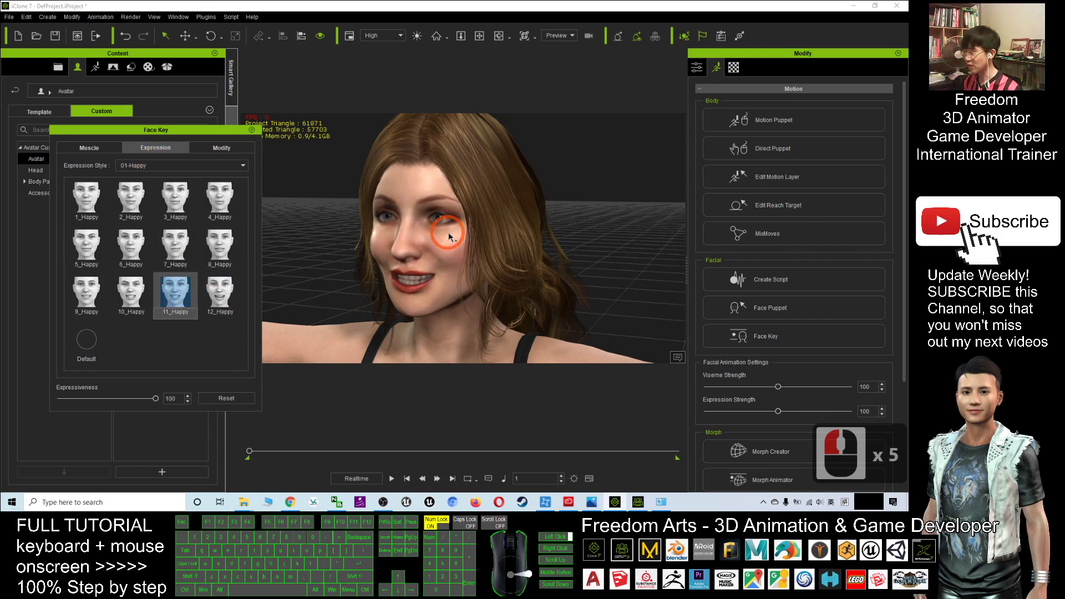
{"action": "left_click", "coordinate": [182, 165]}
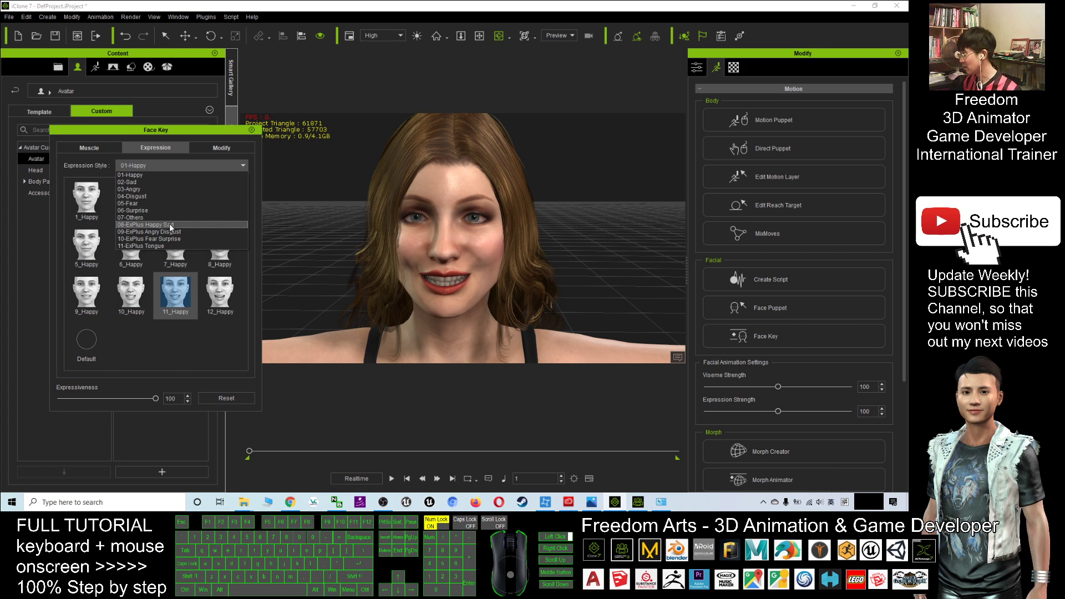
Step: Load the 08-ExPlus Happy Sad style and try 15_Sad, 14_Happy, 10_Happy, 13_Happy, 5_Happy and 3_Sad
{"action": "left_click", "coordinate": [169, 223]}
{"action": "double_click", "coordinate": [171, 341]}
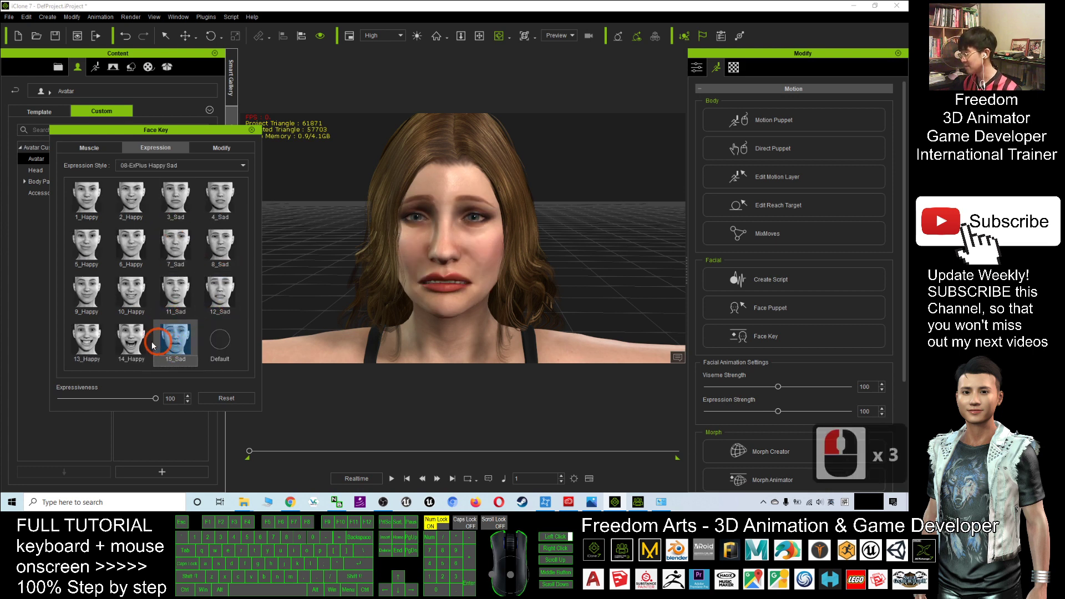
{"action": "left_click", "coordinate": [133, 340]}
{"action": "left_click", "coordinate": [133, 298]}
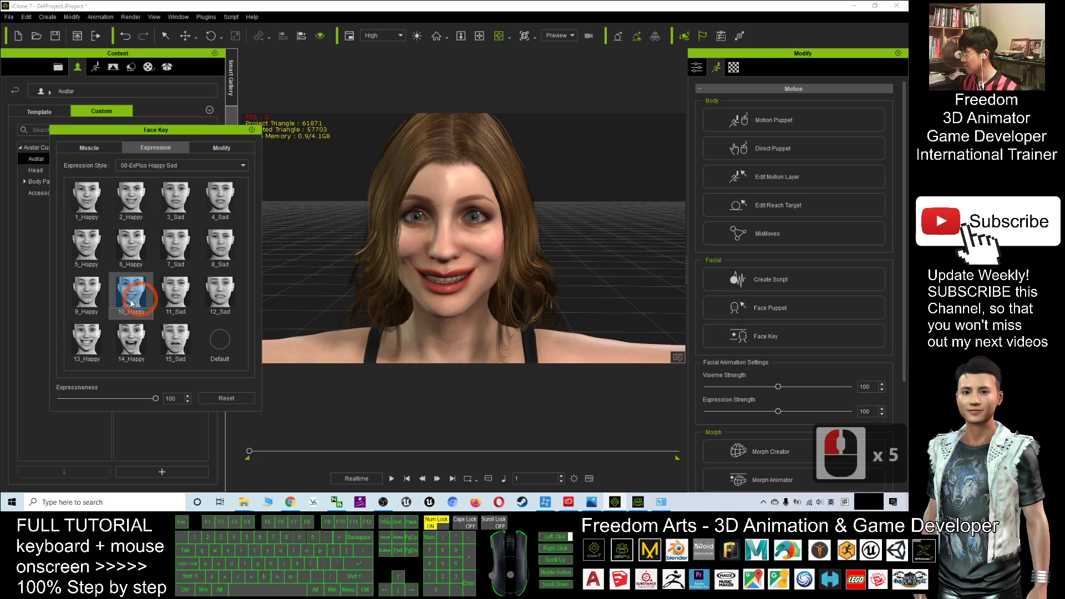
{"action": "left_click", "coordinate": [87, 337]}
{"action": "left_click", "coordinate": [107, 241]}
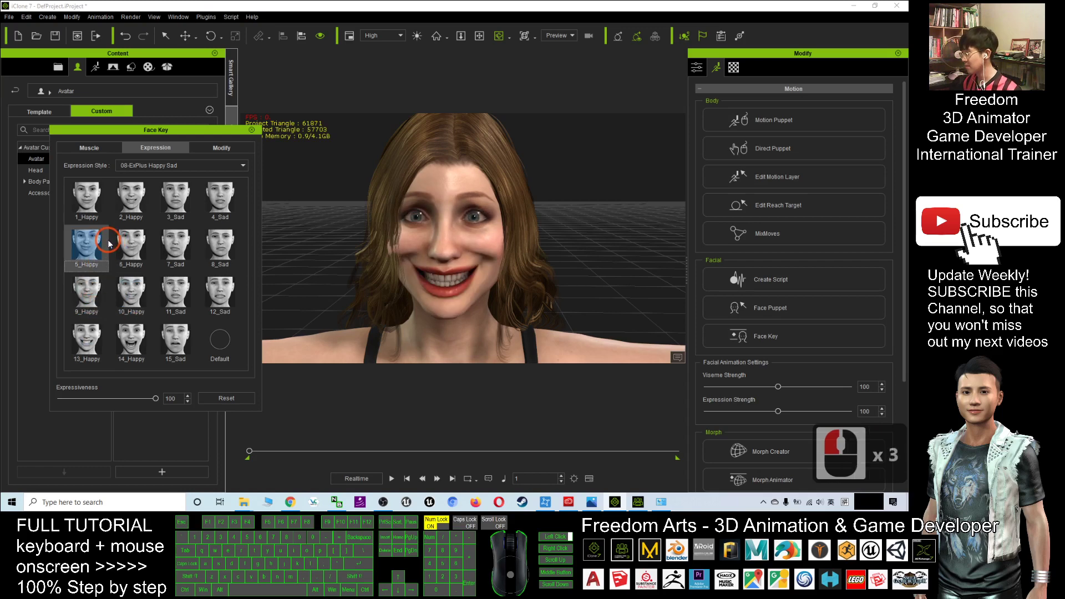
{"action": "left_click", "coordinate": [173, 197]}
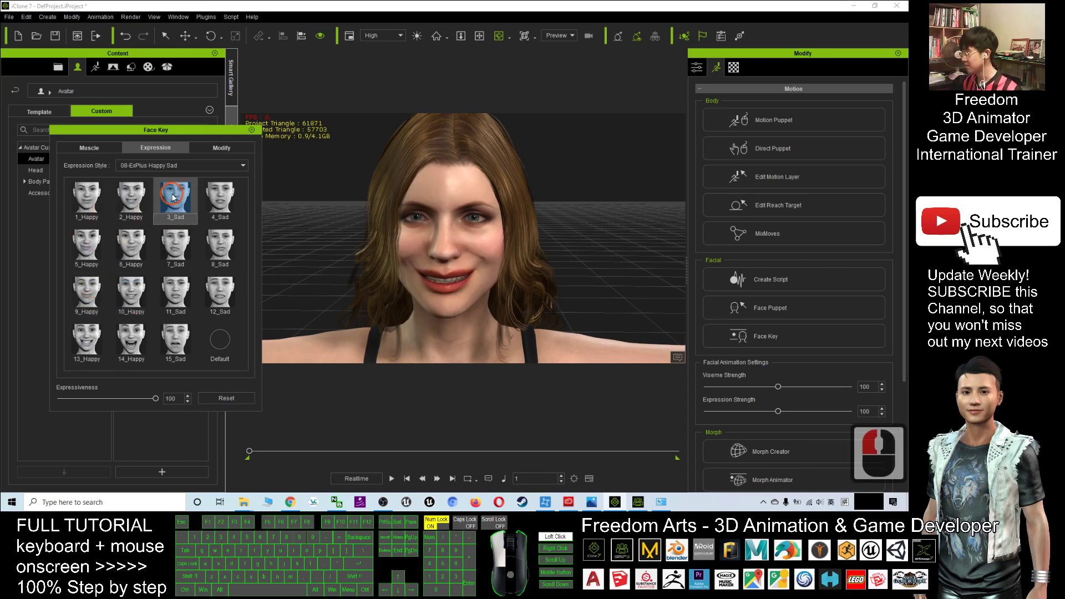
{"action": "left_click", "coordinate": [173, 196]}
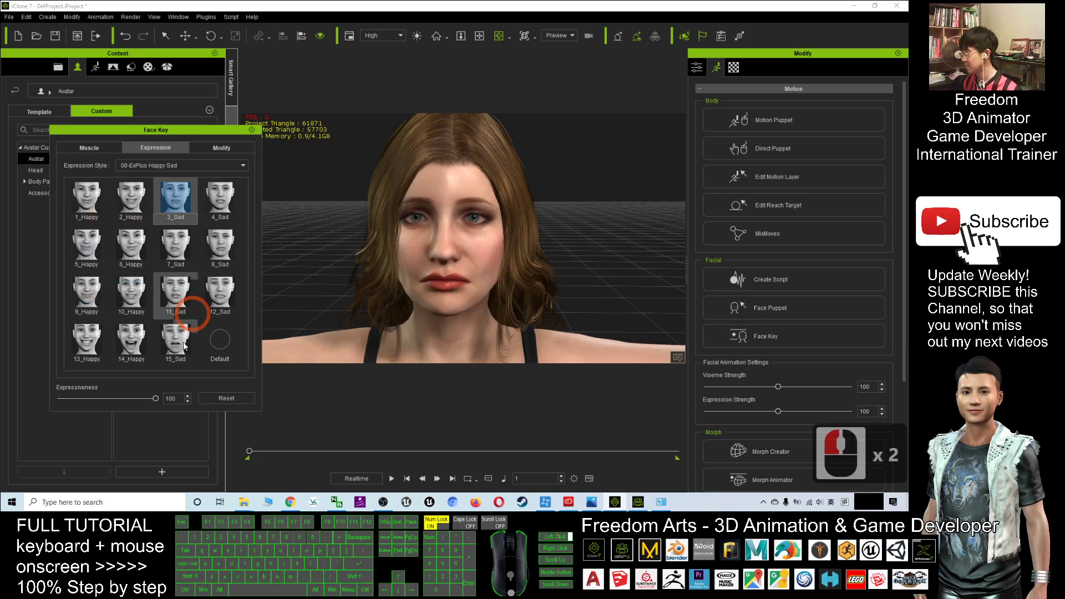
Step: Apply the 14_Happy open-mouth grin and adjust its Expressiveness strength
{"action": "left_click", "coordinate": [131, 340]}
{"action": "left_click", "coordinate": [155, 400]}
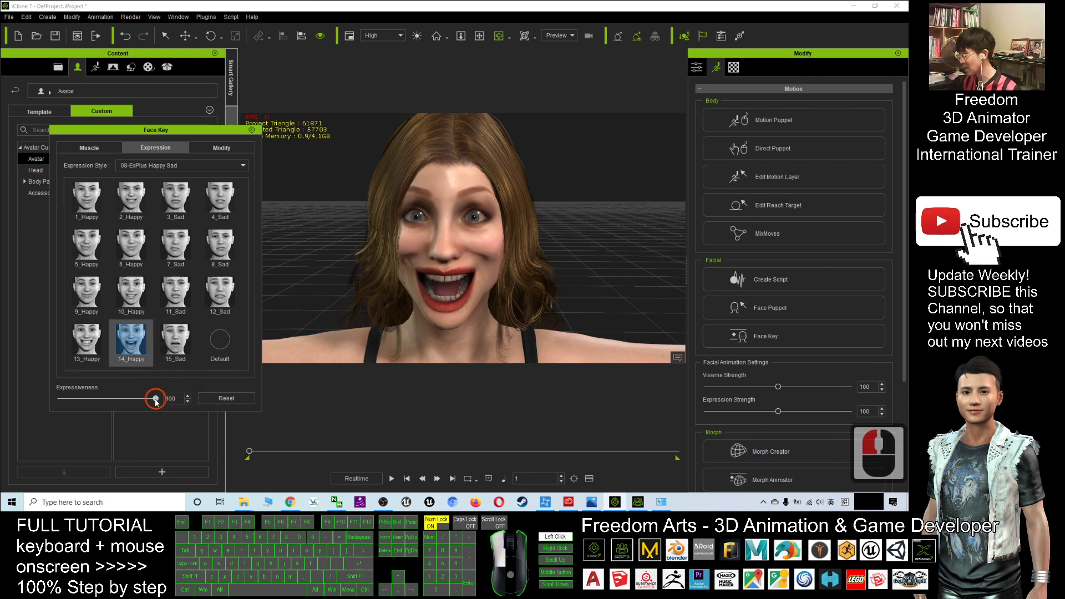
{"action": "mouse_move", "coordinate": [156, 399]}
{"action": "left_mouse_down"}
{"action": "mouse_move", "coordinate": [98, 398]}
{"action": "mouse_move", "coordinate": [110, 378]}
{"action": "mouse_move", "coordinate": [191, 400]}
{"action": "left_mouse_up"}
{"action": "left_click", "coordinate": [141, 166]}
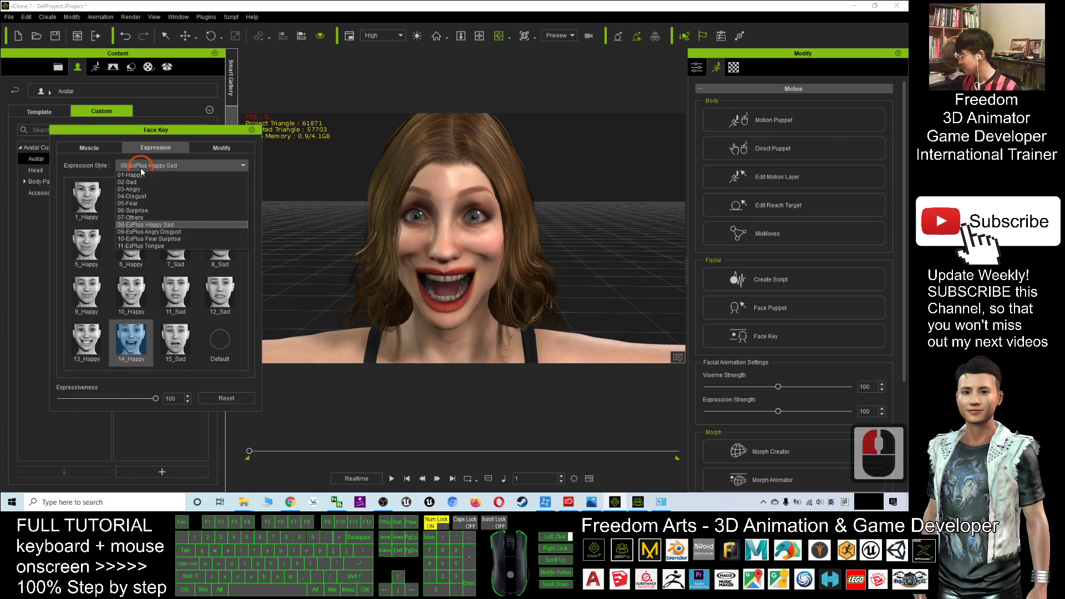
Step: Load 09-ExPlus Angry Disgust, try 15_Disgust, 14_Angry and 10_Angry, then settle on 12_Disgust
{"action": "left_click", "coordinate": [173, 233]}
{"action": "left_click", "coordinate": [176, 341]}
{"action": "left_click", "coordinate": [130, 336]}
{"action": "left_click", "coordinate": [131, 292]}
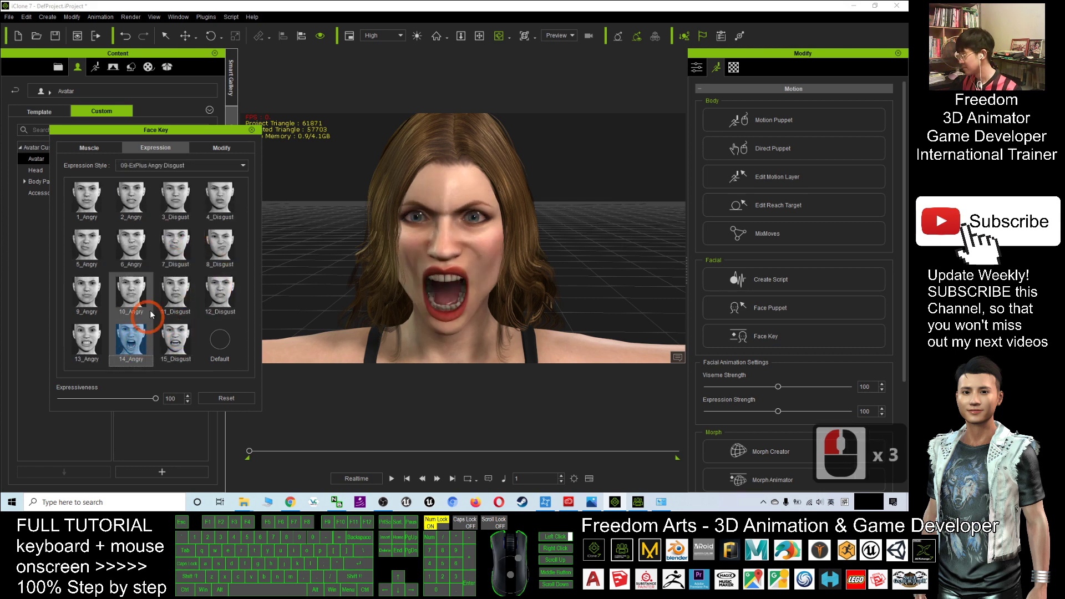
{"action": "left_click", "coordinate": [220, 293]}
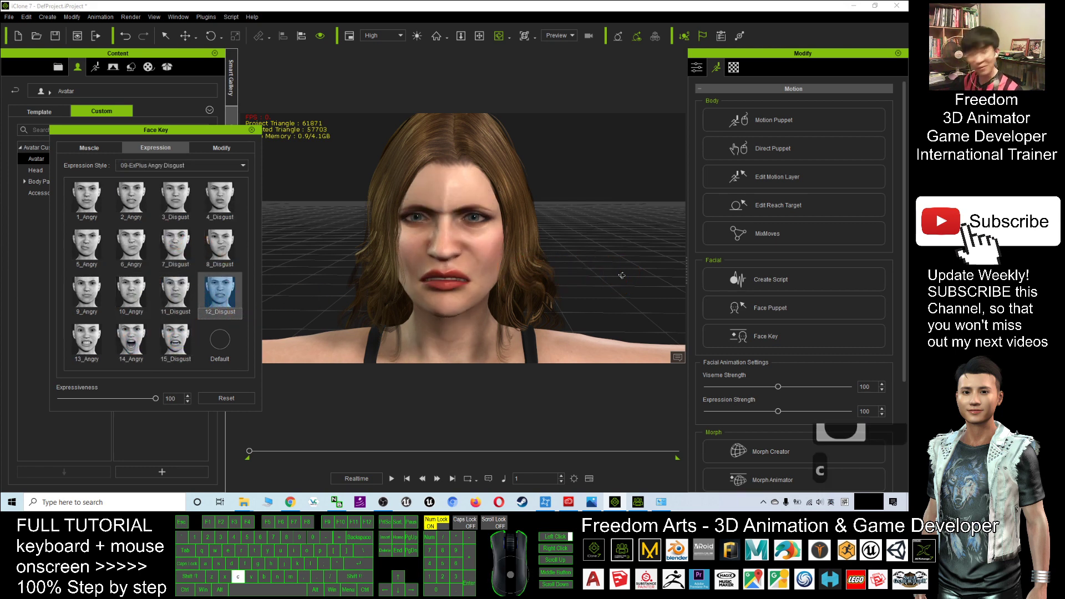
{"action": "left_click_drag", "start_coordinate": [489, 287], "coordinate": [534, 312]}
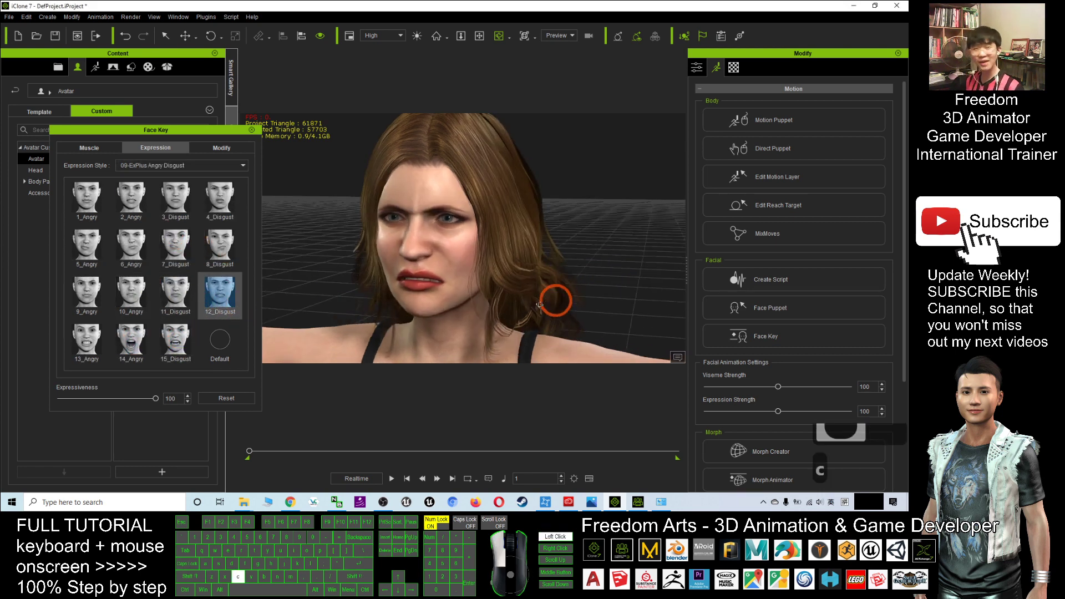
{"action": "left_click", "coordinate": [172, 166]}
{"action": "left_click", "coordinate": [179, 166]}
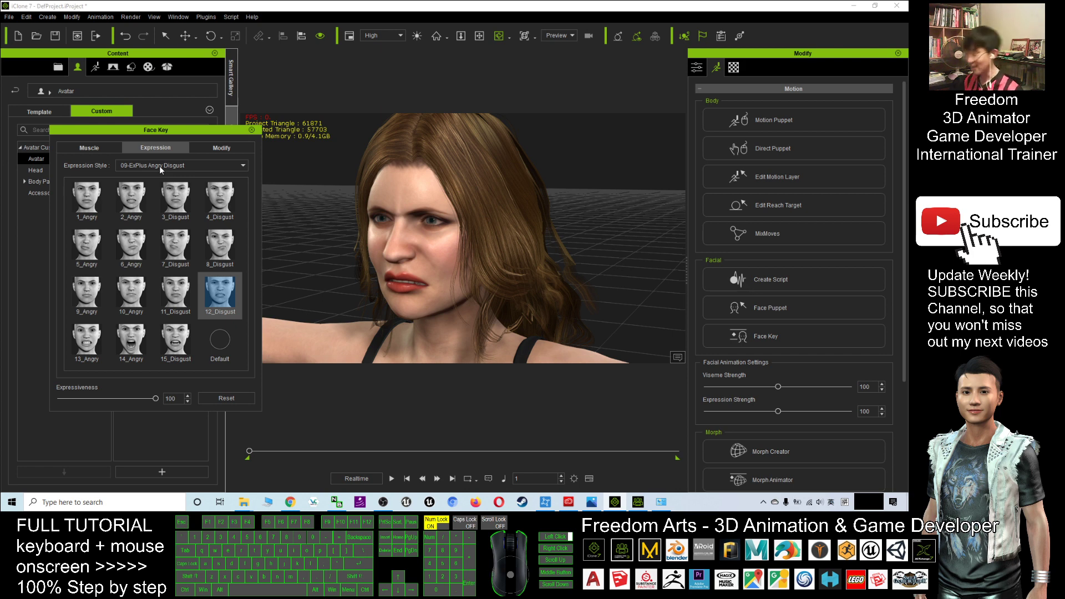
Step: Orbit and pan the viewport to frame the avatar's head
{"action": "mouse_move", "coordinate": [384, 286]}
{"action": "left_mouse_down"}
{"action": "mouse_move", "coordinate": [515, 255]}
{"action": "mouse_move", "coordinate": [490, 248]}
{"action": "left_mouse_up"}
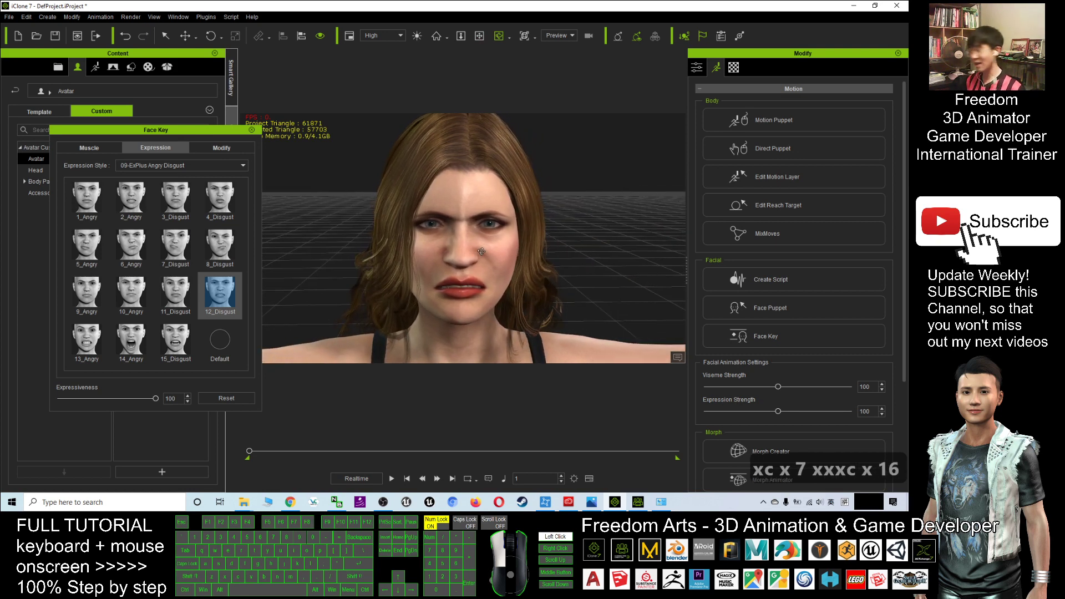
{"action": "left_click_drag", "start_coordinate": [491, 249], "coordinate": [452, 252]}
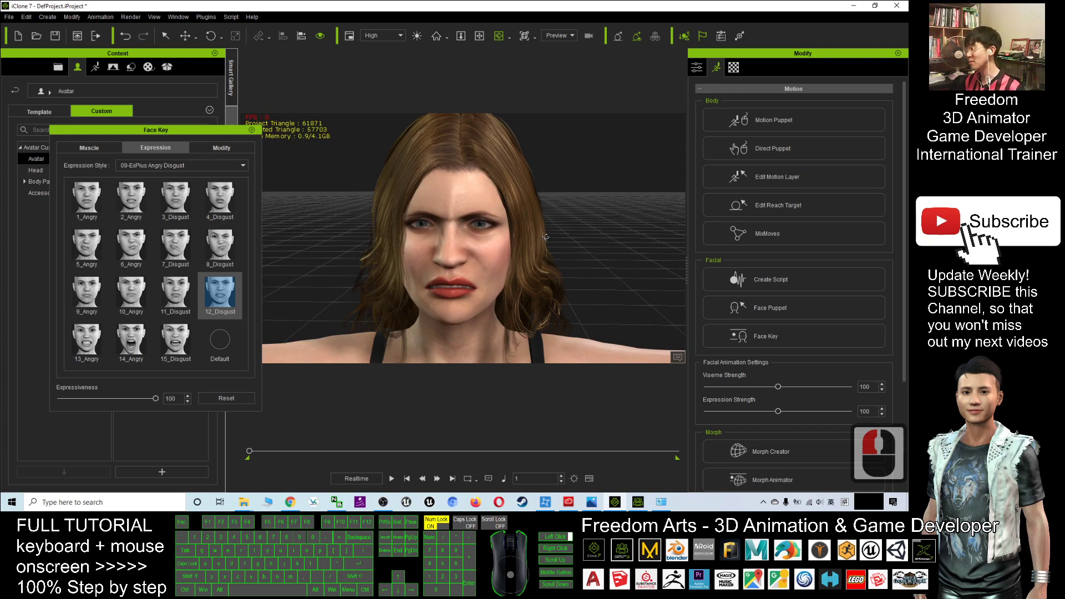
{"action": "left_click_drag", "start_coordinate": [545, 238], "coordinate": [471, 247]}
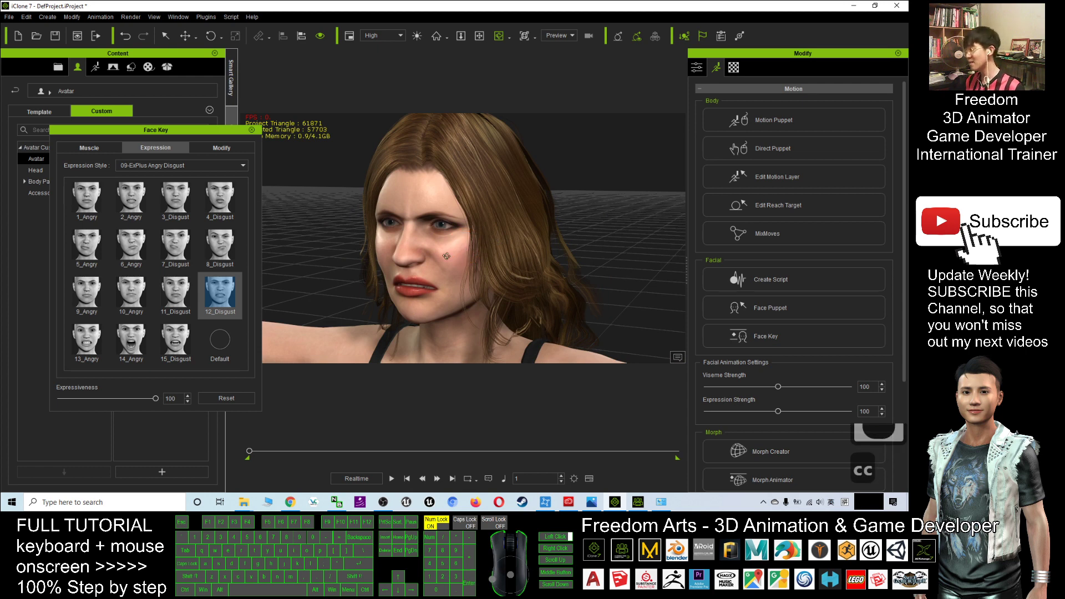
{"action": "scroll", "coordinate": [408, 388], "scroll_direction": "up", "scroll_amount": 3}
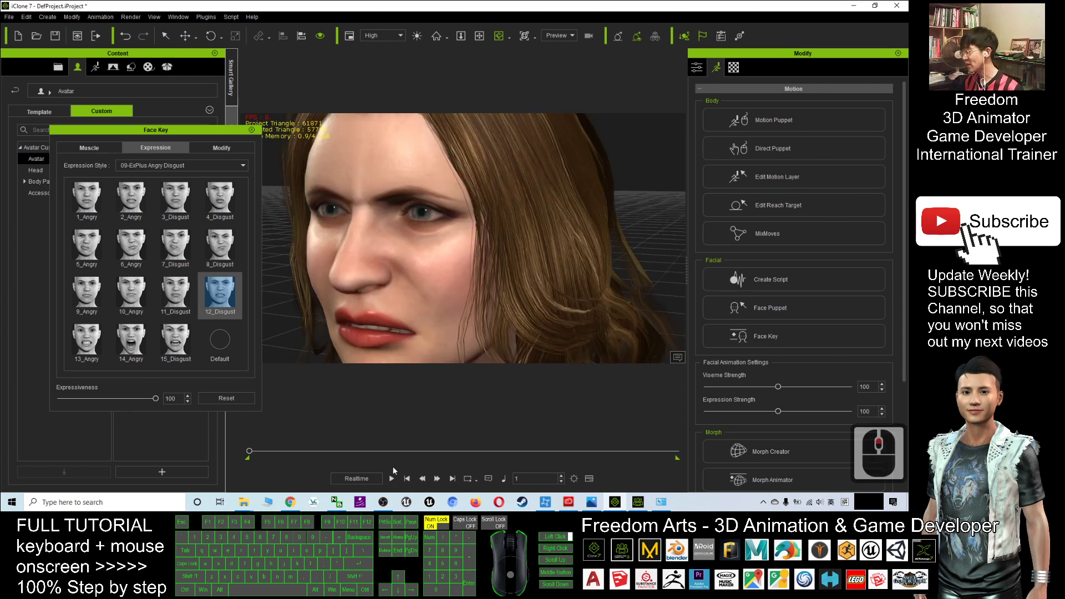
{"action": "scroll", "coordinate": [442, 259], "scroll_direction": "down", "scroll_amount": 3}
{"action": "middle_click_drag", "start_coordinate": [457, 263], "coordinate": [470, 265]}
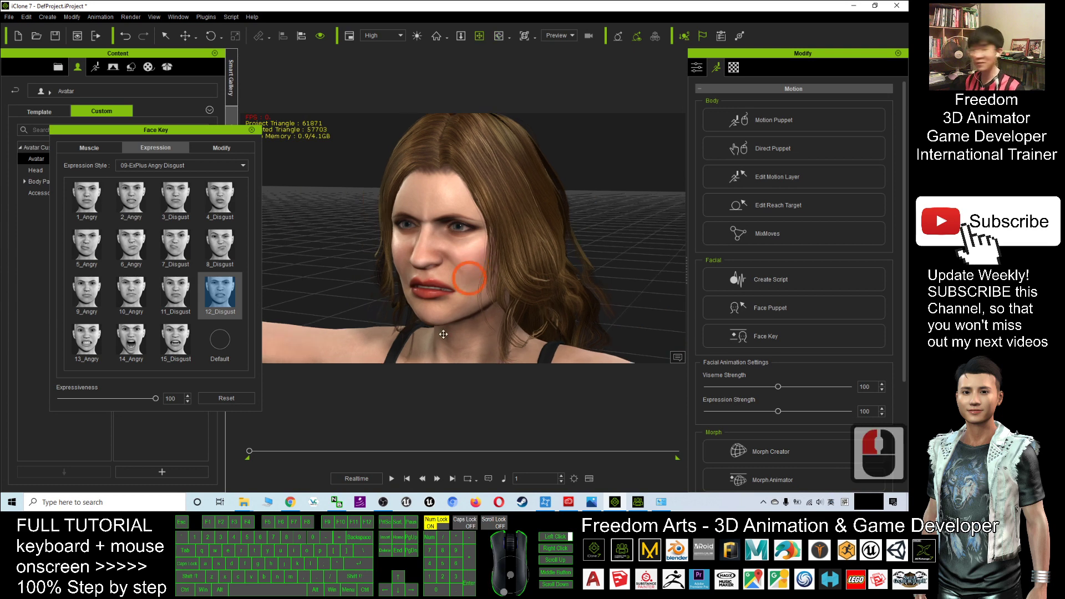
Step: Play back the timeline to animate the 12_Disgust sneer
{"action": "left_click", "coordinate": [391, 479]}
{"action": "left_click", "coordinate": [405, 457]}
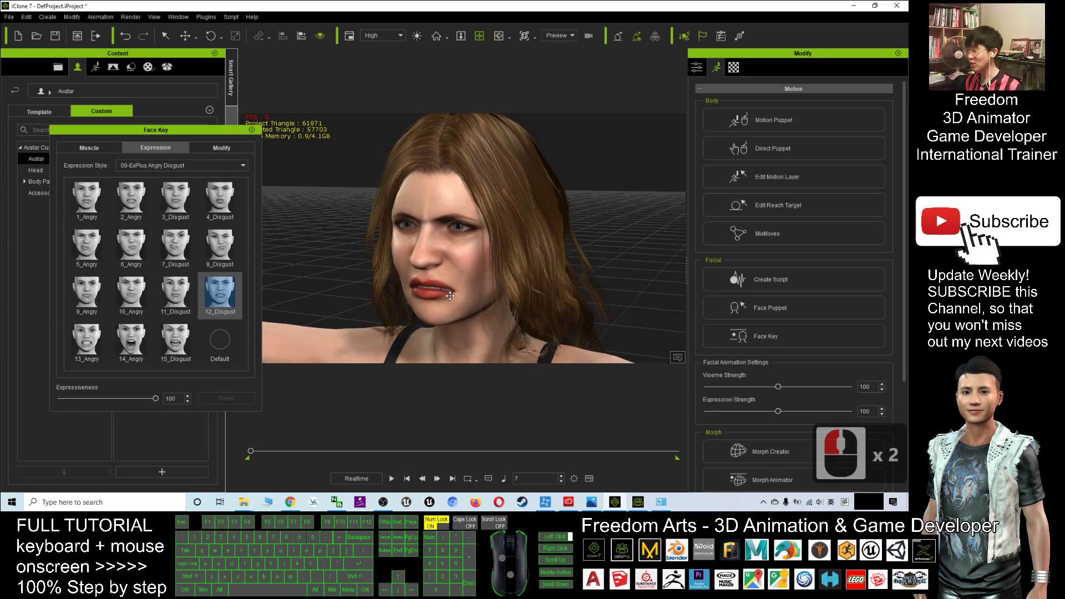
{"action": "left_click", "coordinate": [390, 478]}
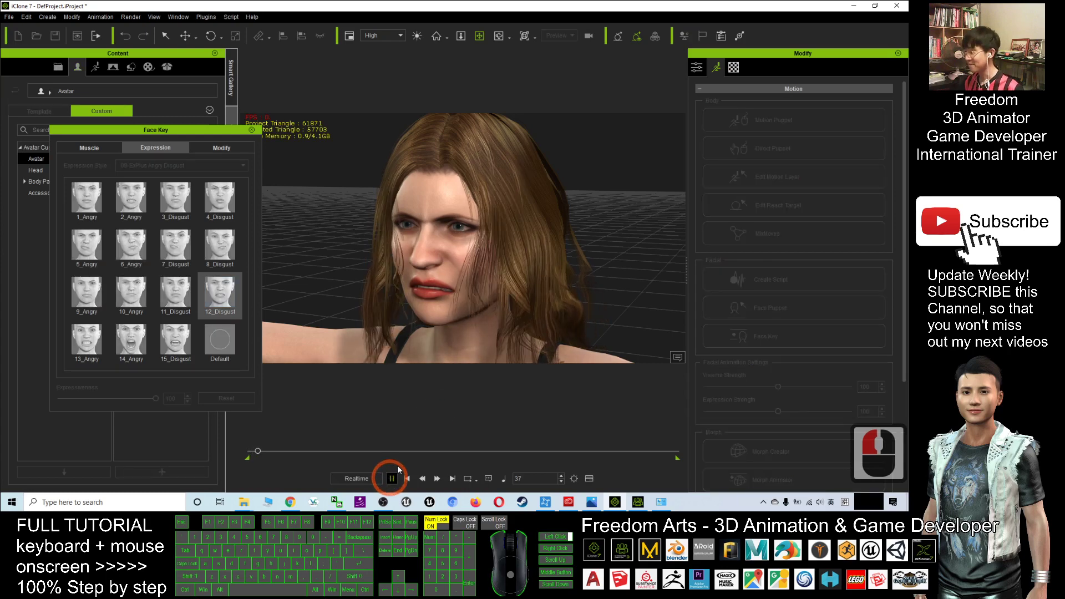